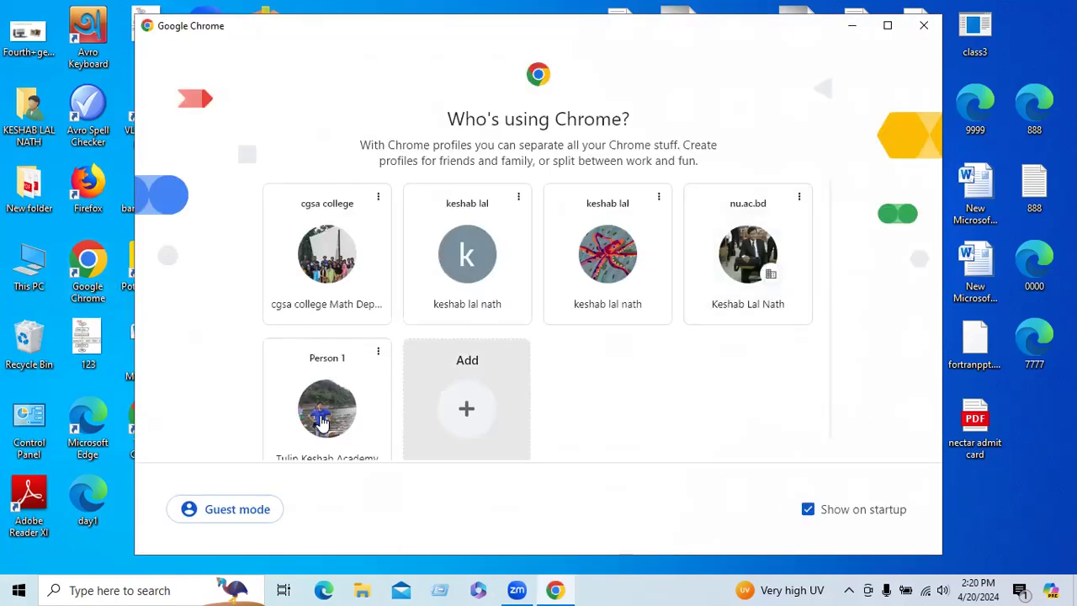
Open Chrome with the chosen profile and load cutout.pro from the address bar suggestion
click(327, 404)
click(291, 51)
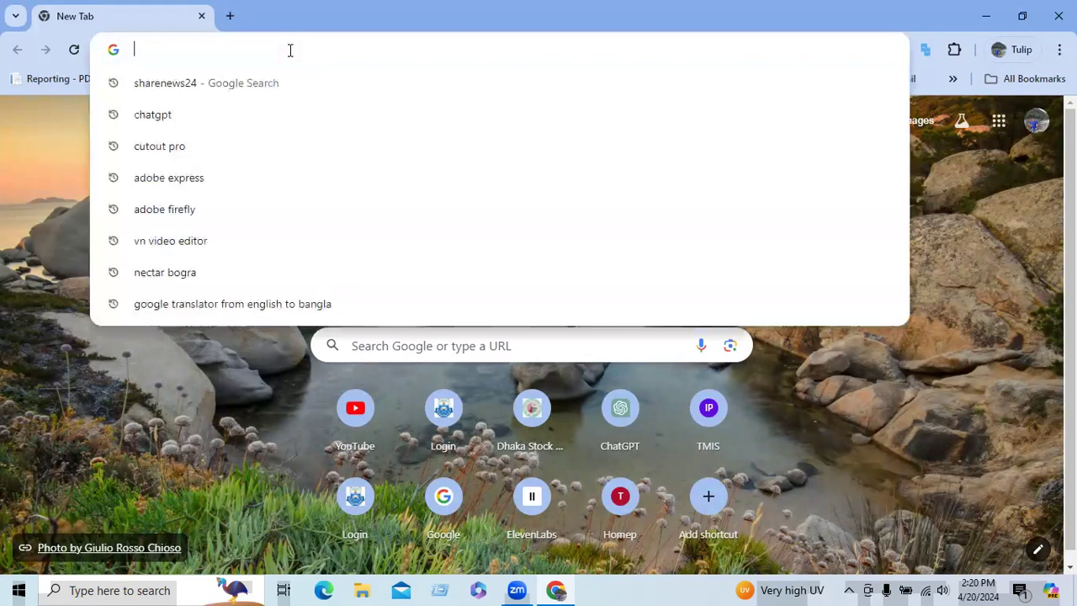
click(205, 149)
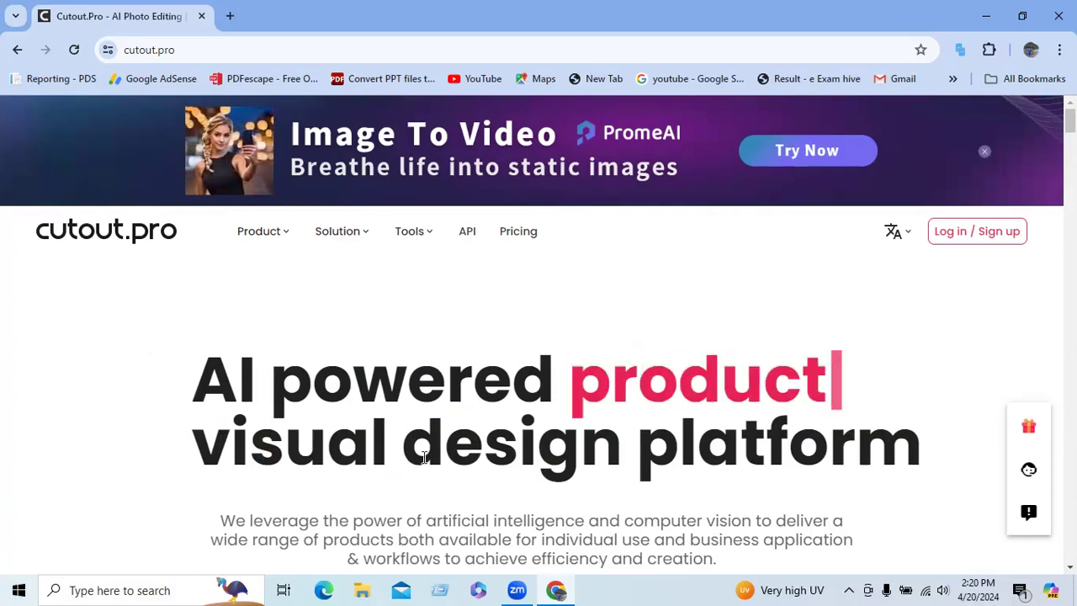
Scroll the home page to Explore More AI and open the Passport Photo Maker tool
scroll(637, 396, down, 4)
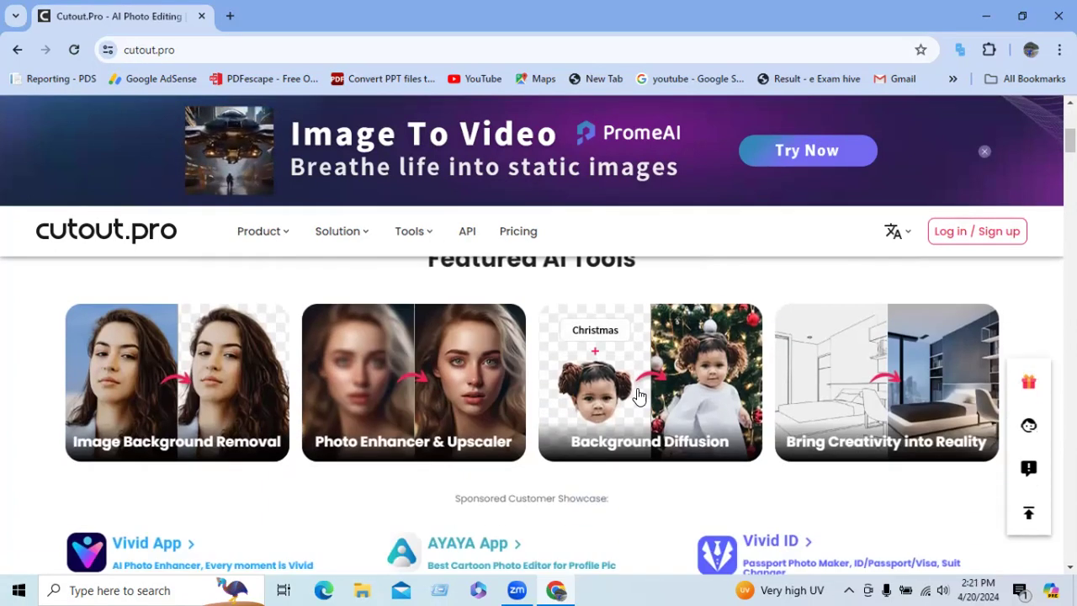
scroll(639, 396, down, 3)
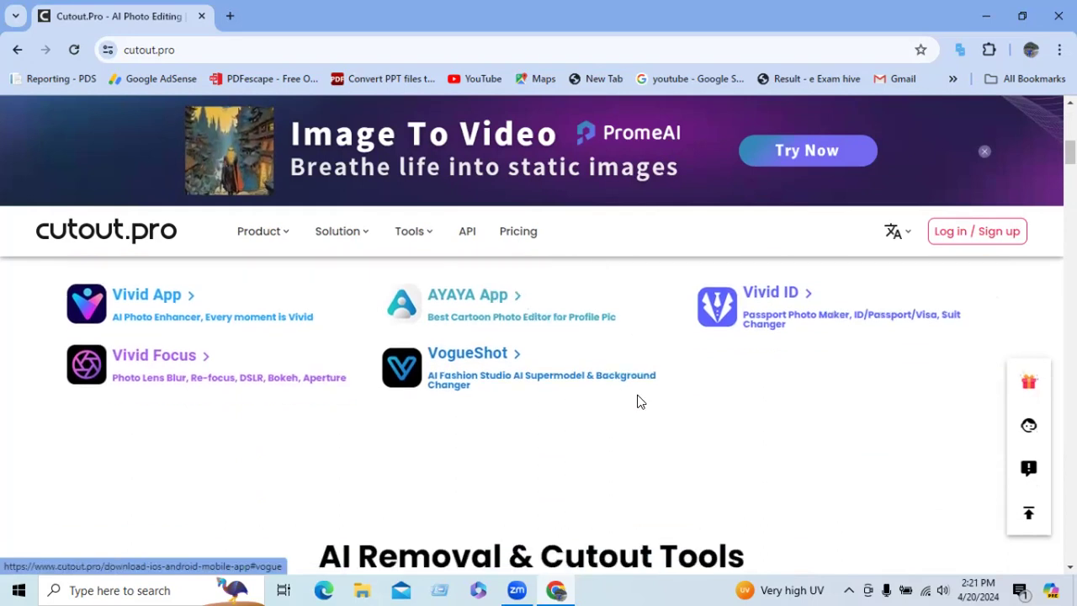
scroll(636, 398, down, 4)
scroll(637, 404, down, 2)
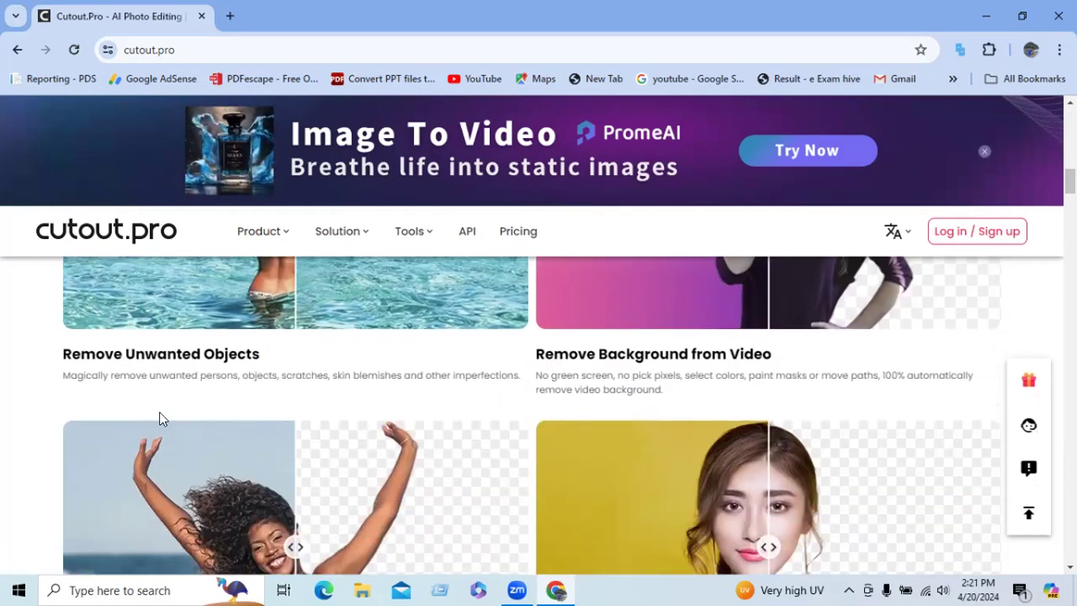
scroll(213, 461, up, 2)
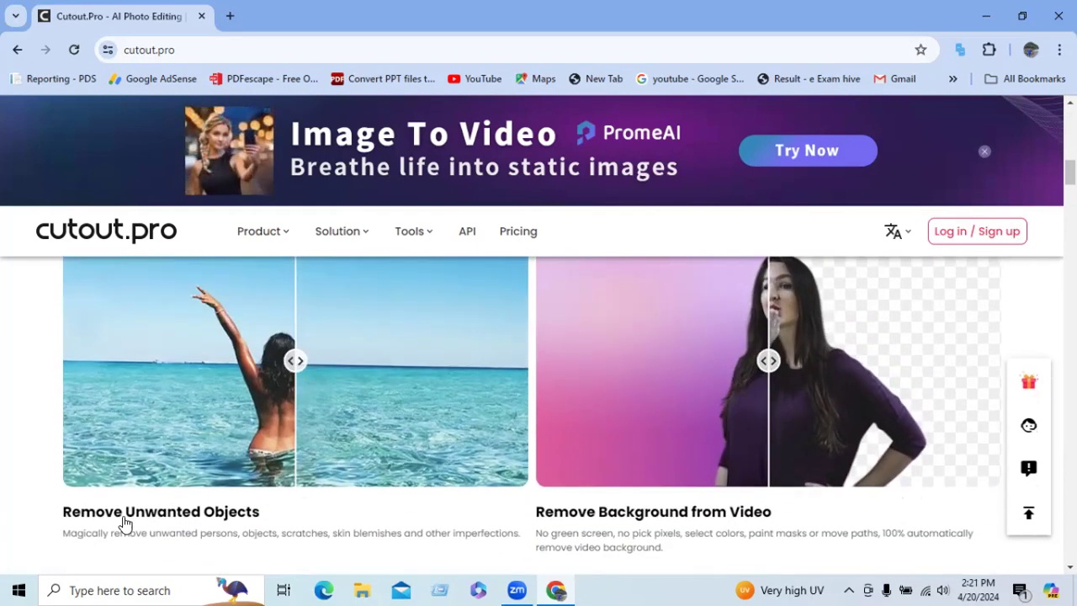
scroll(639, 505, down, 1)
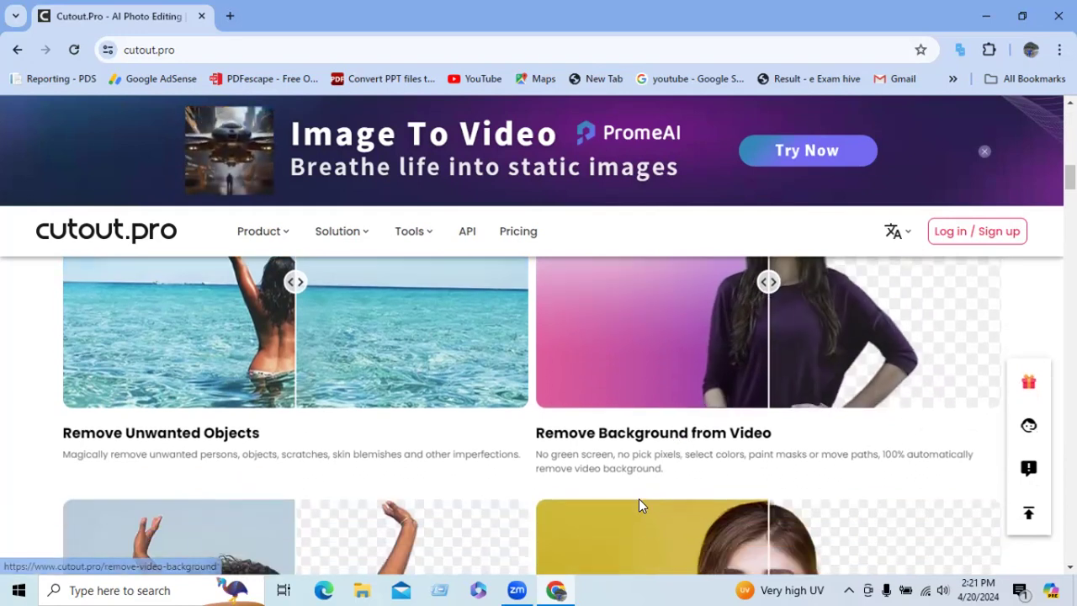
scroll(367, 483, down, 2)
scroll(370, 467, down, 1)
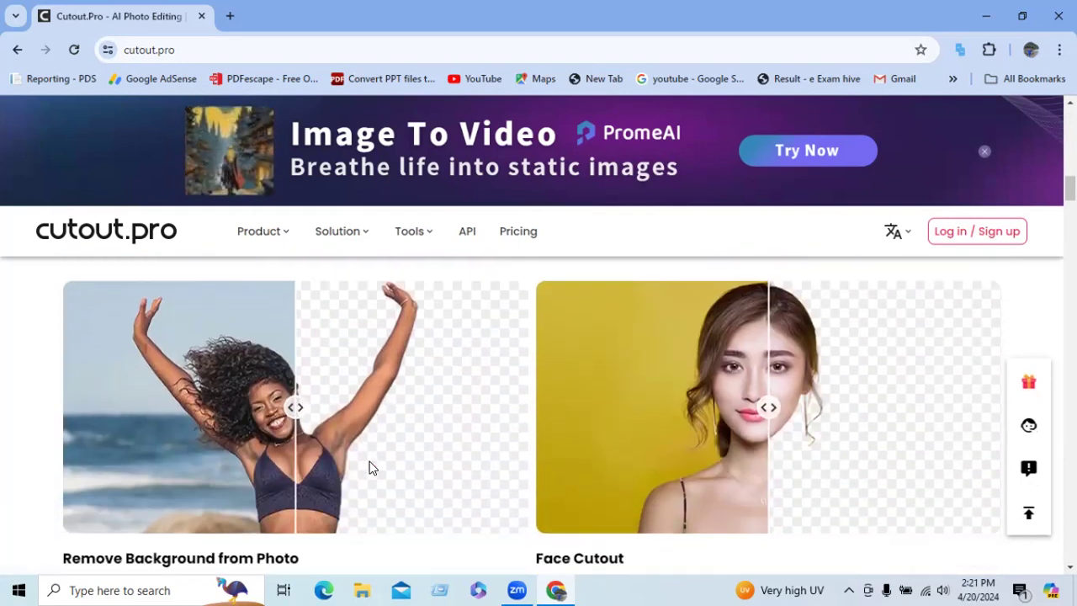
scroll(370, 467, down, 1)
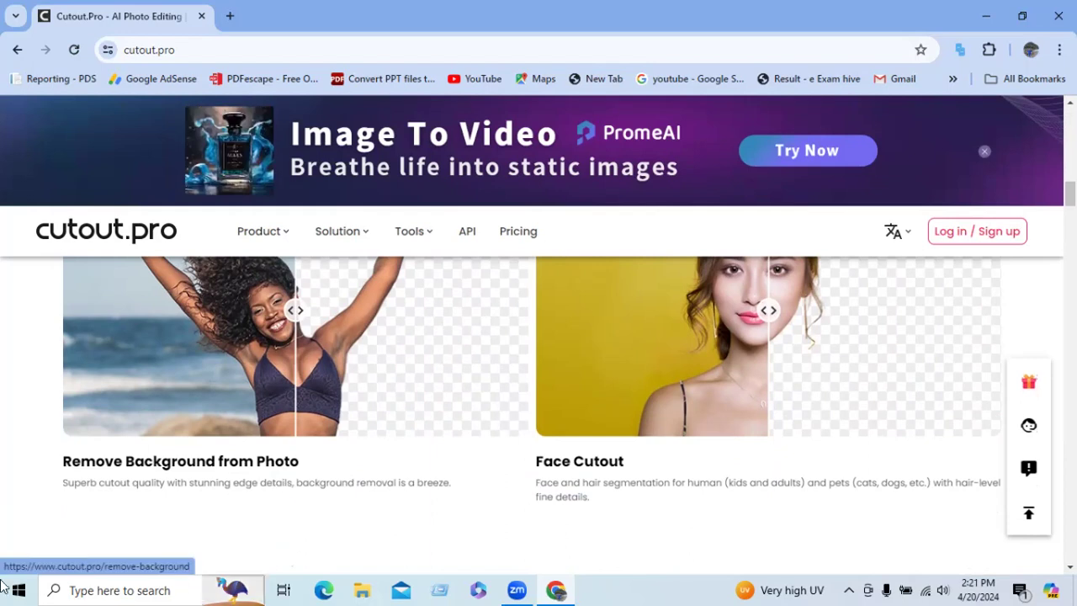
scroll(767, 453, down, 3)
scroll(764, 455, down, 2)
scroll(760, 457, down, 2)
scroll(759, 458, down, 1)
scroll(757, 461, down, 2)
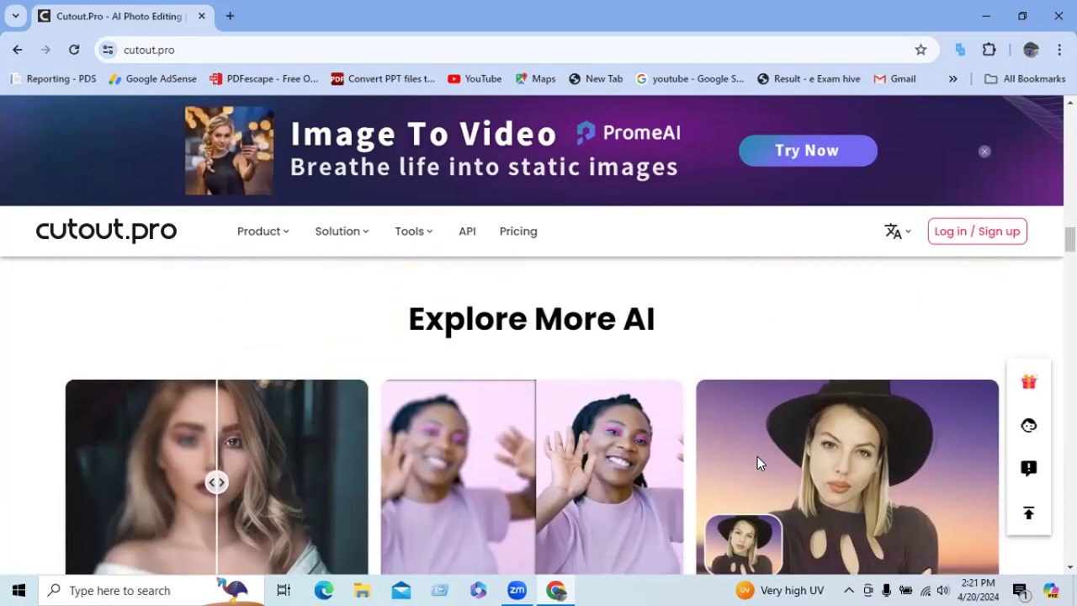
scroll(755, 459, down, 3)
scroll(744, 461, down, 2)
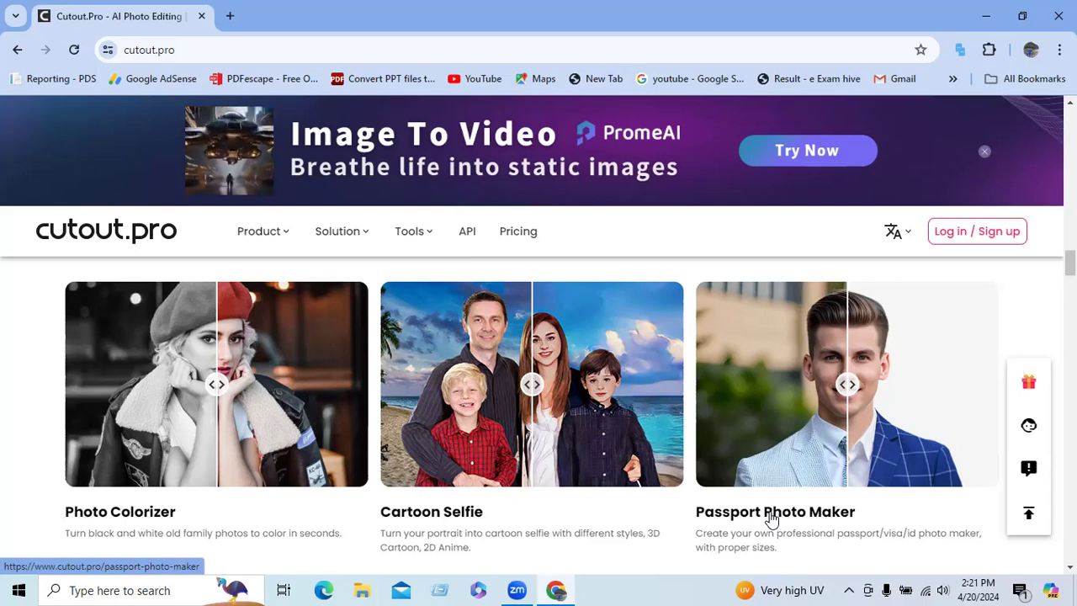
click(770, 517)
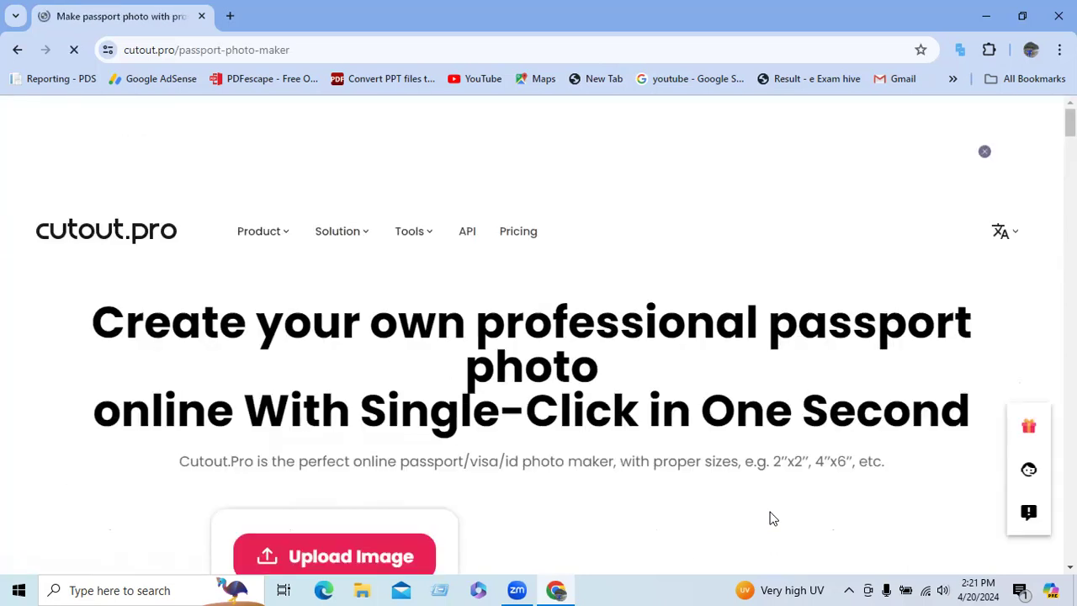
Start uploading an image from the computer on the Passport Photo Maker page
scroll(608, 412, down, 3)
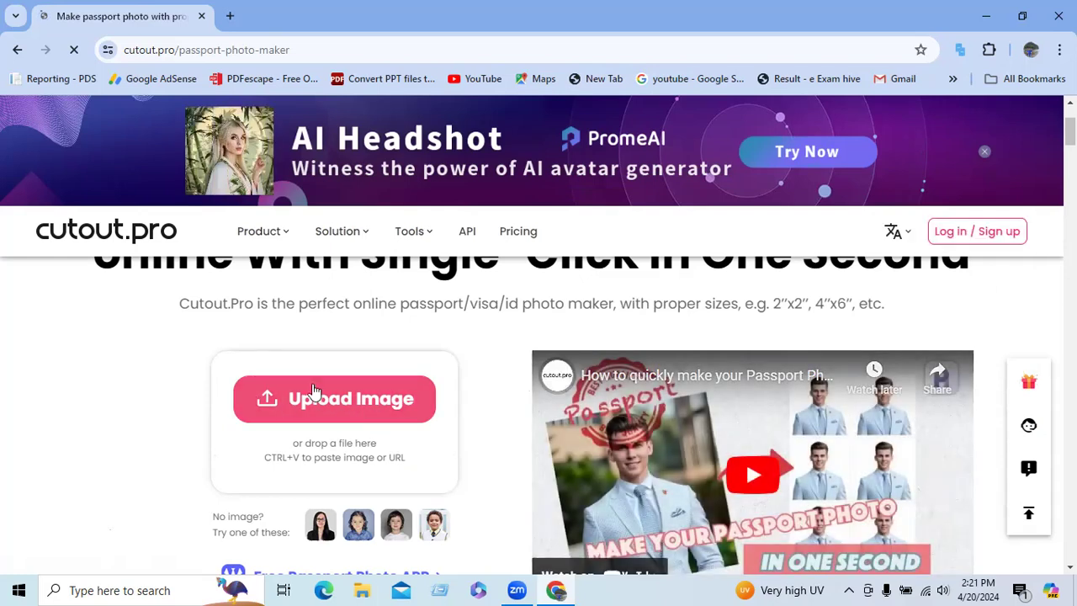
scroll(340, 434, down, 1)
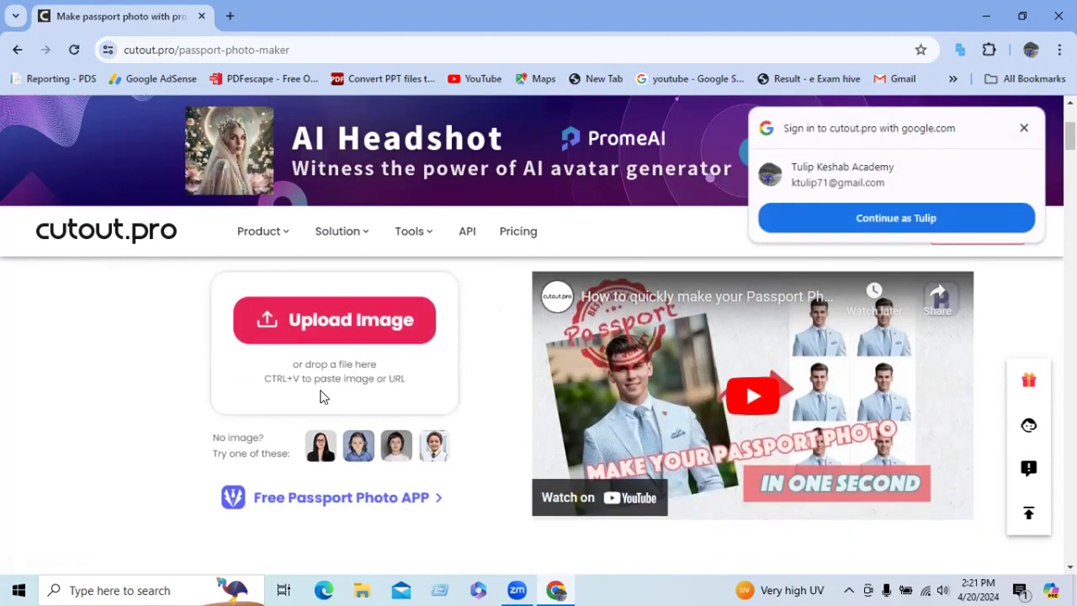
click(329, 335)
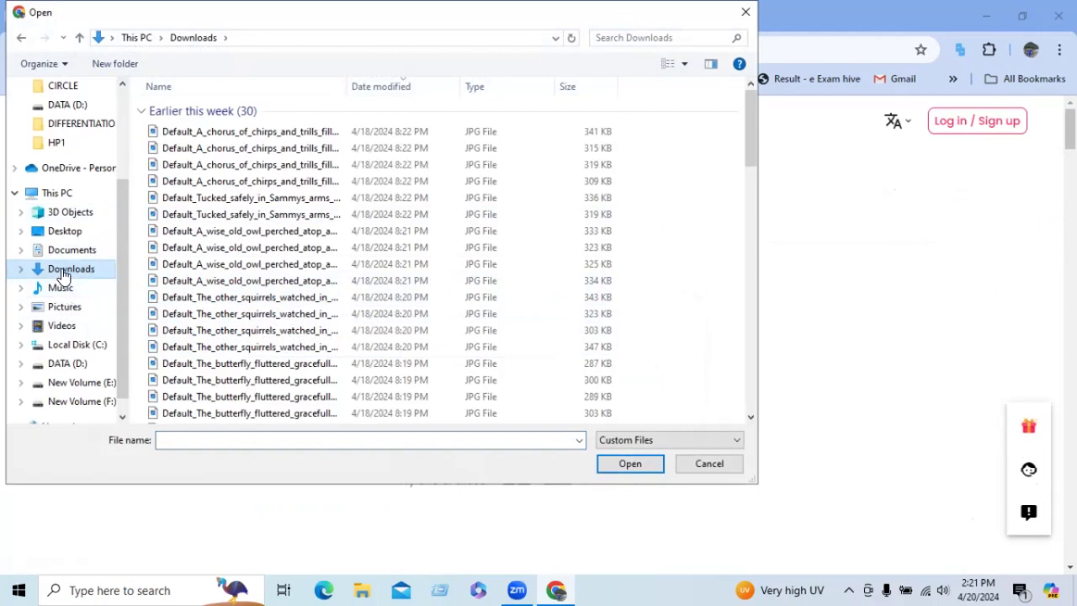
Select the man's 43 KB portrait JPG in the Downloads folder
scroll(283, 343, down, 2)
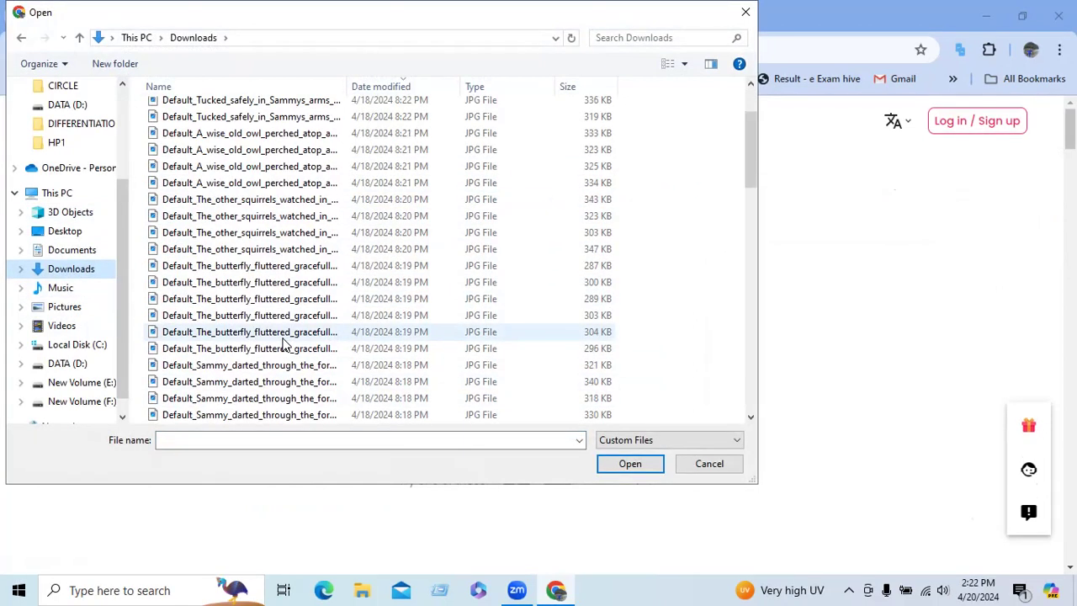
scroll(284, 343, down, 4)
scroll(287, 348, down, 1)
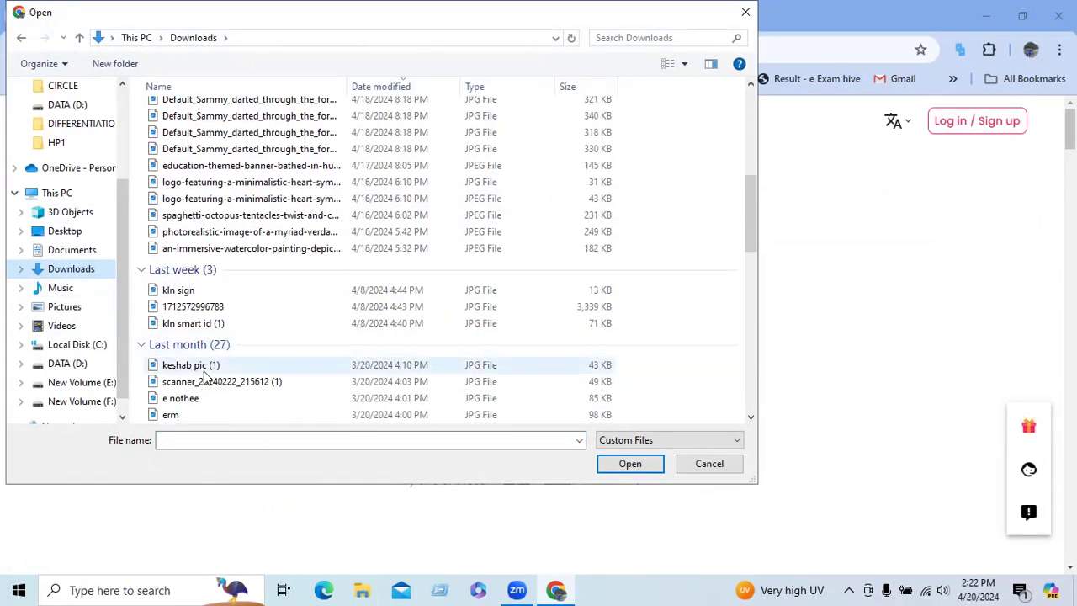
scroll(312, 380, down, 1)
scroll(344, 376, down, 1)
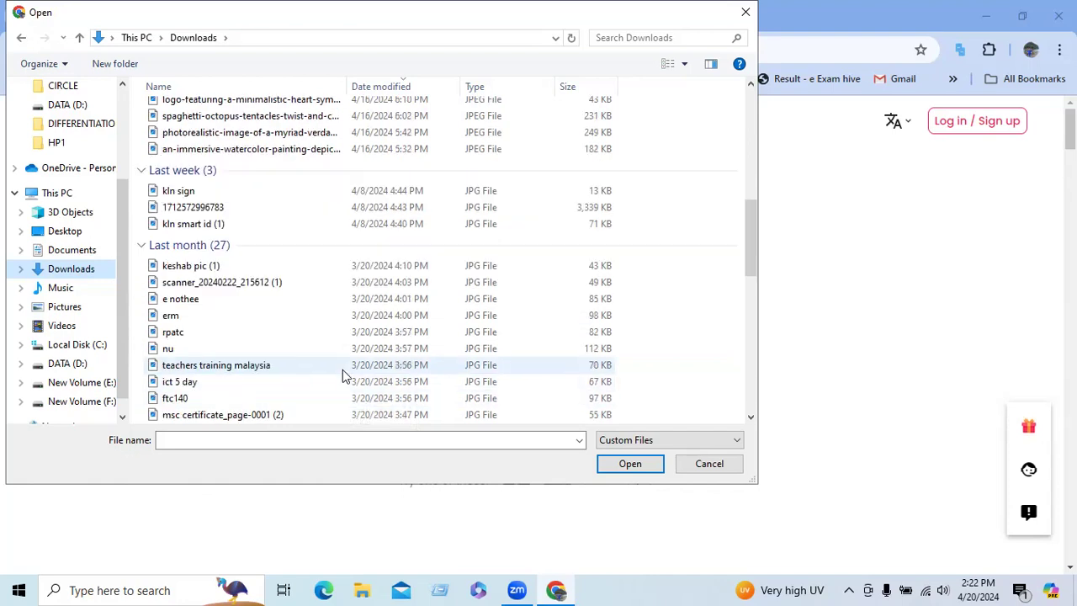
scroll(345, 373, down, 1)
scroll(353, 370, down, 1)
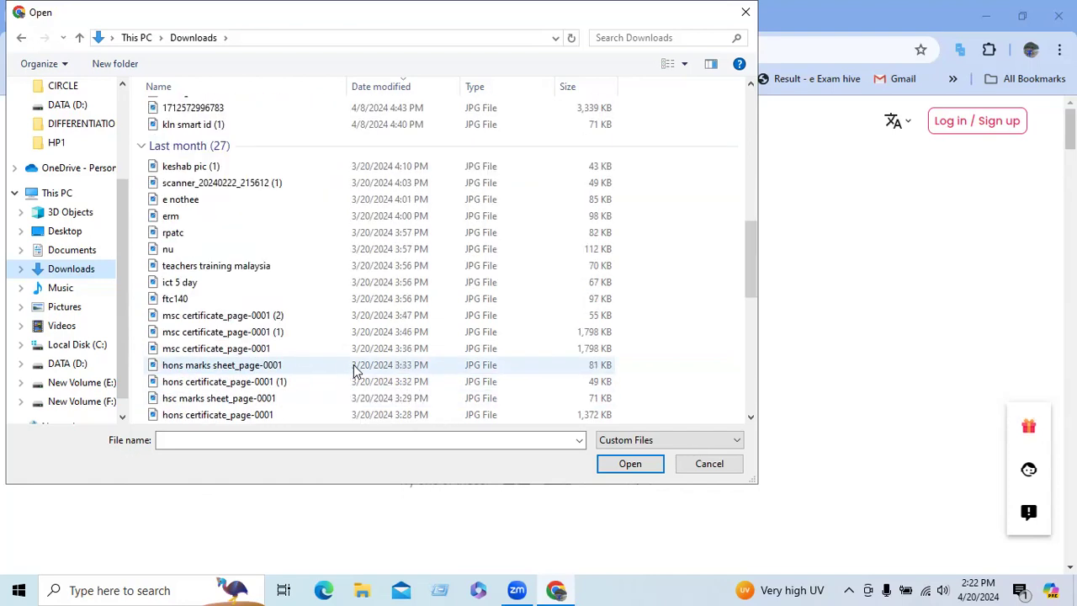
scroll(353, 371, down, 3)
scroll(353, 373, down, 1)
scroll(353, 373, down, 1)
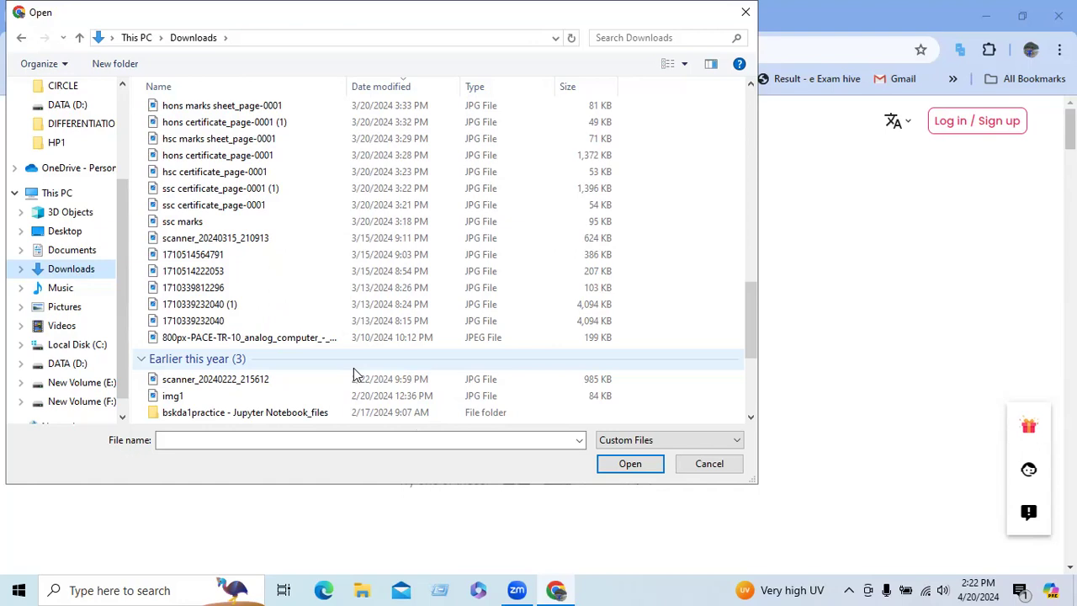
scroll(353, 374, down, 1)
scroll(355, 375, down, 1)
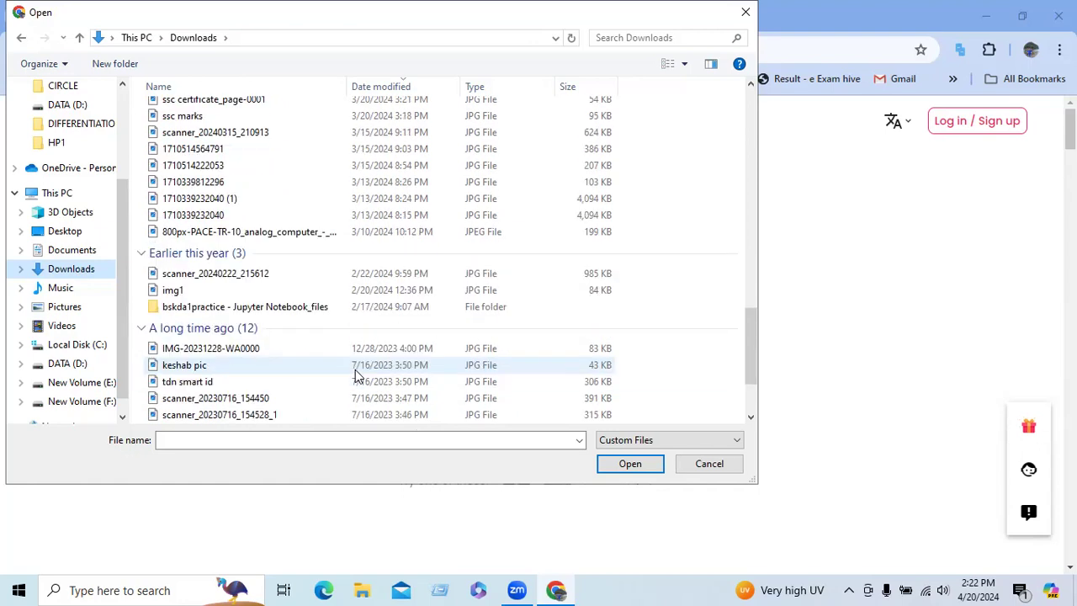
click(195, 373)
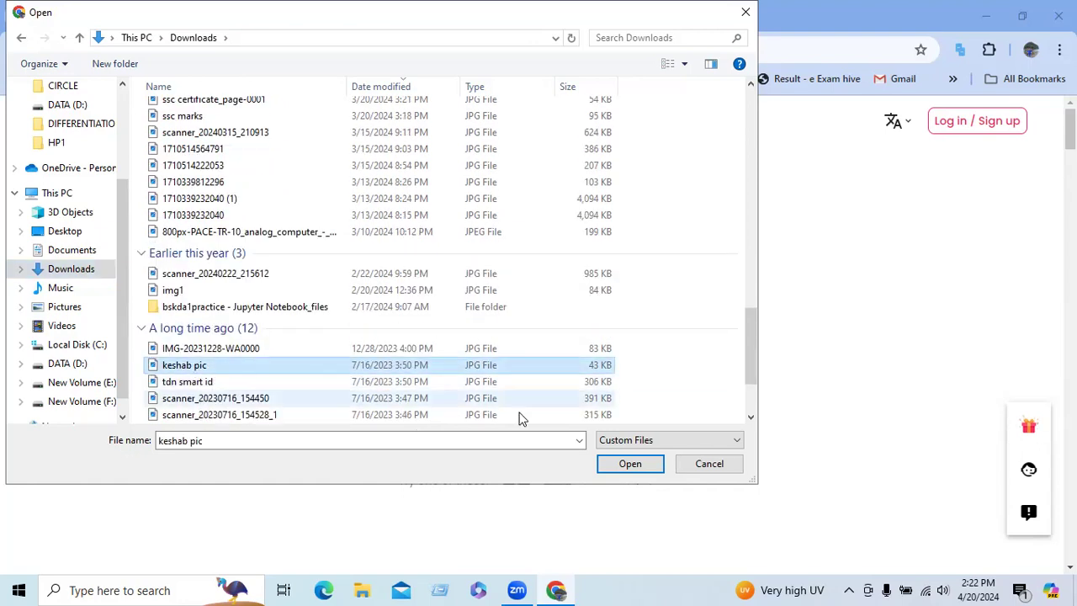
Upload the portrait and review it in the editor, cropped to 413 x 531 px on white
click(630, 463)
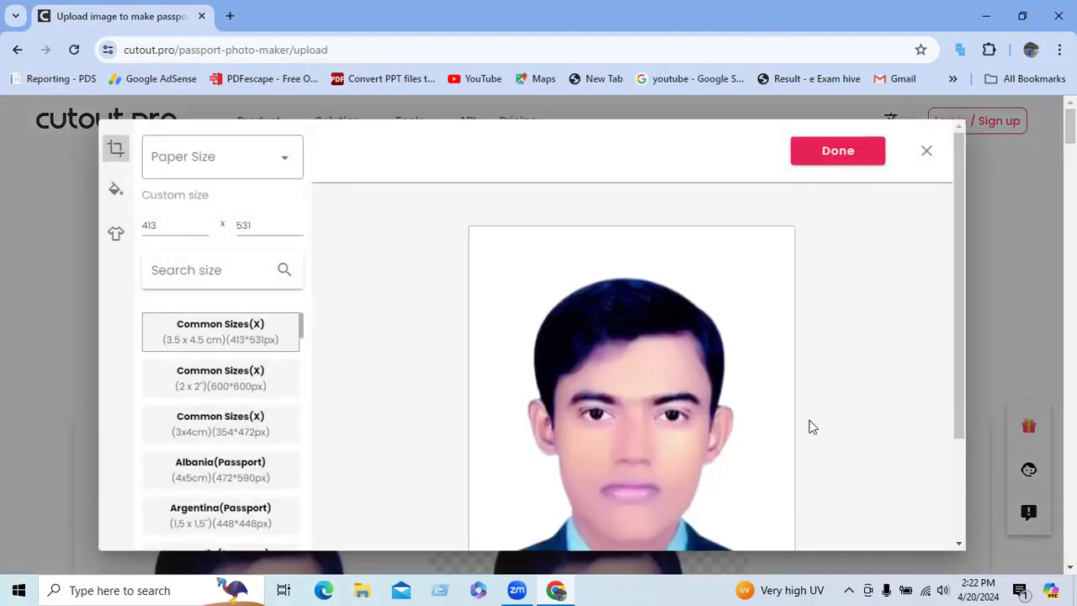
scroll(812, 418, down, 1)
scroll(814, 419, down, 1)
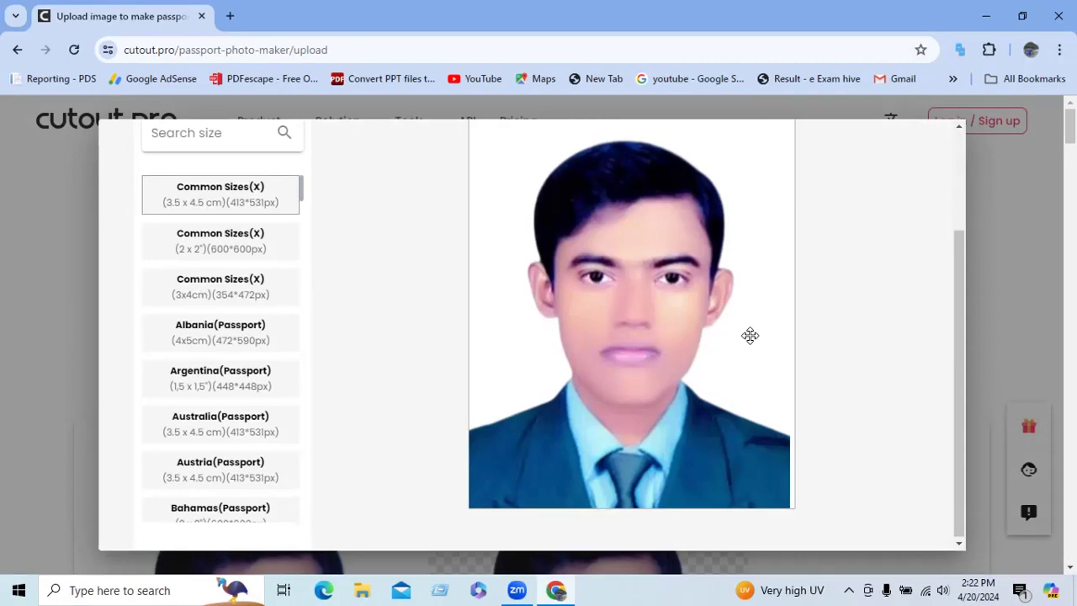
scroll(345, 375, up, 1)
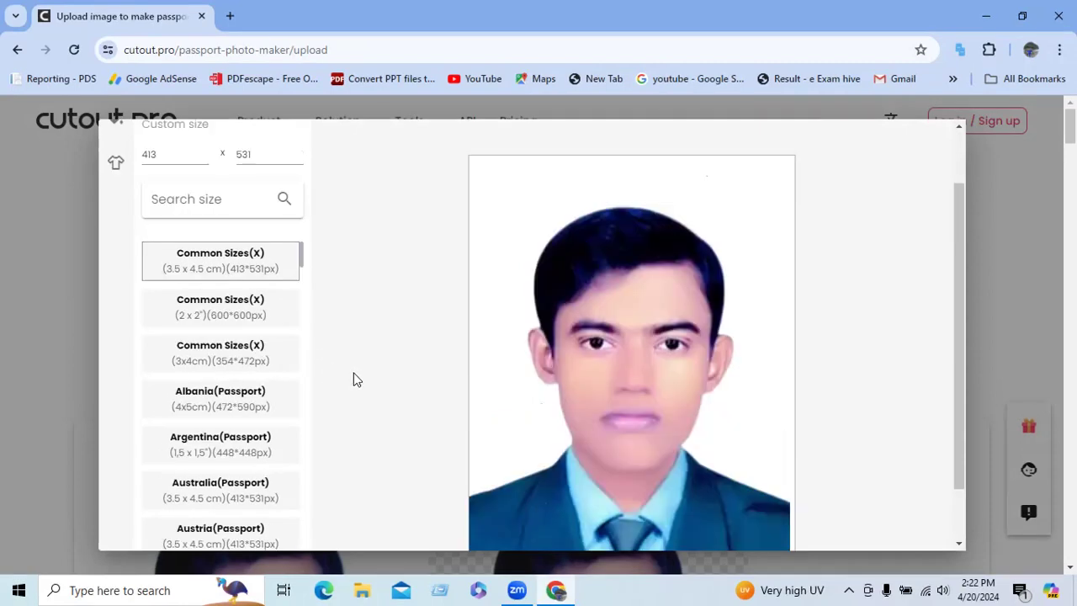
scroll(690, 353, up, 1)
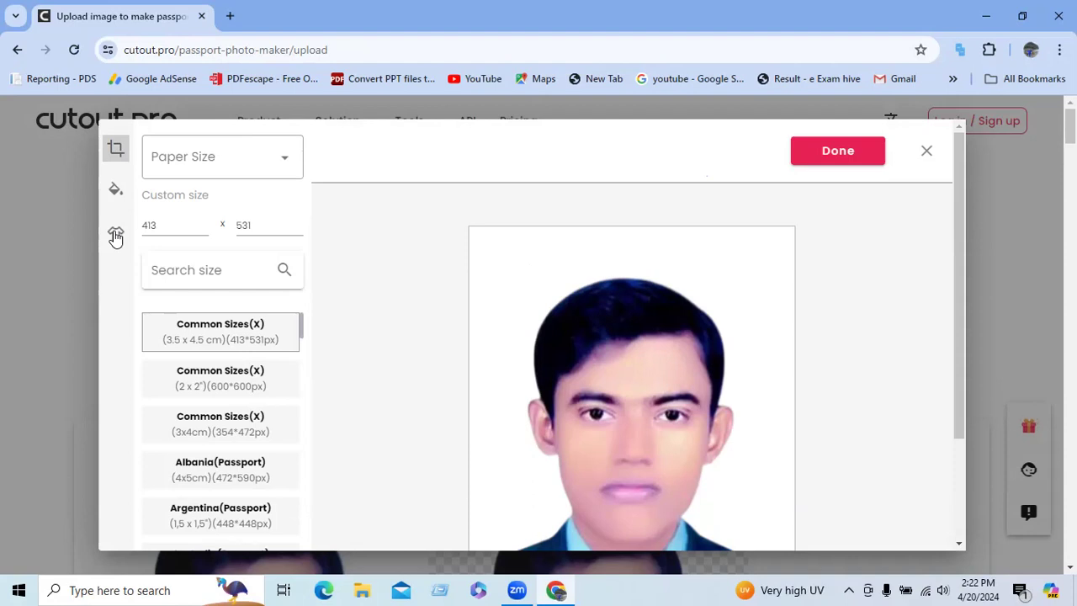
Try the 3.5 x 5 inch, 6 x 4 inch and single individual photo paper layouts
click(283, 166)
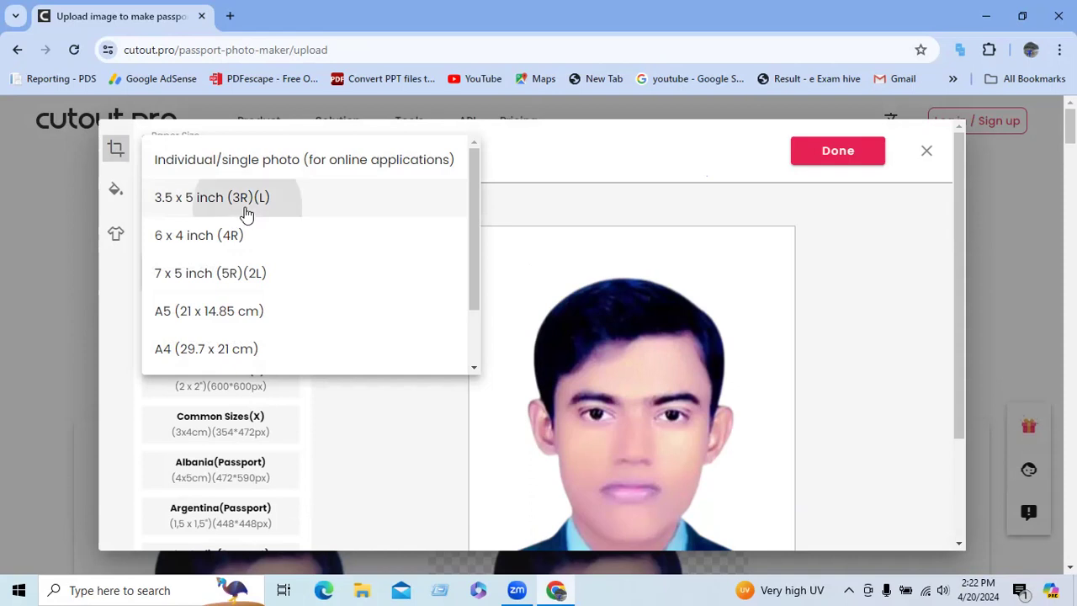
click(244, 213)
scroll(594, 334, down, 3)
scroll(376, 265, up, 3)
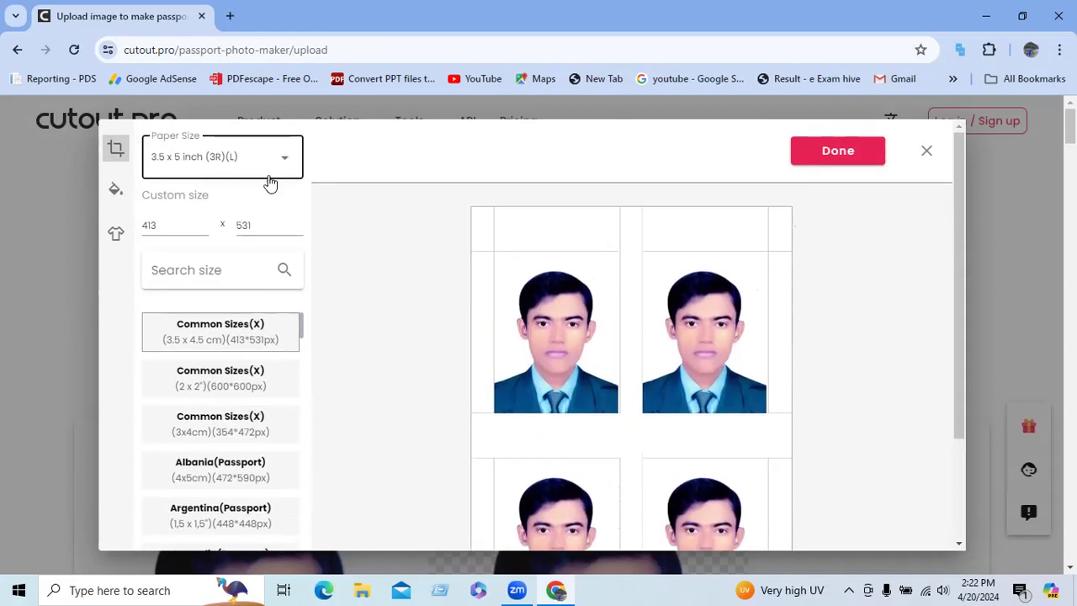
click(281, 164)
click(220, 244)
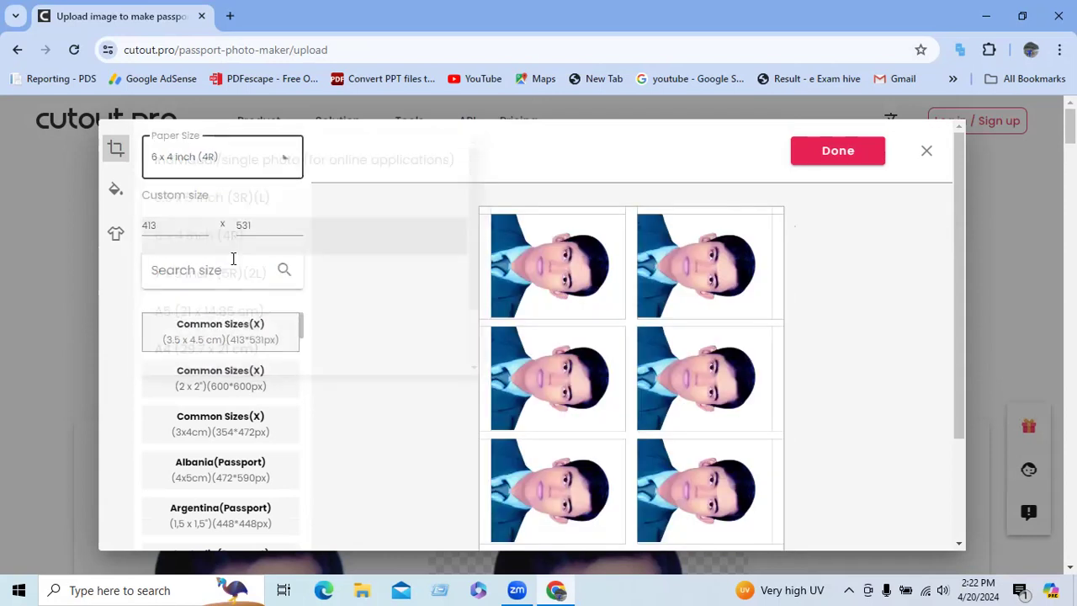
click(286, 164)
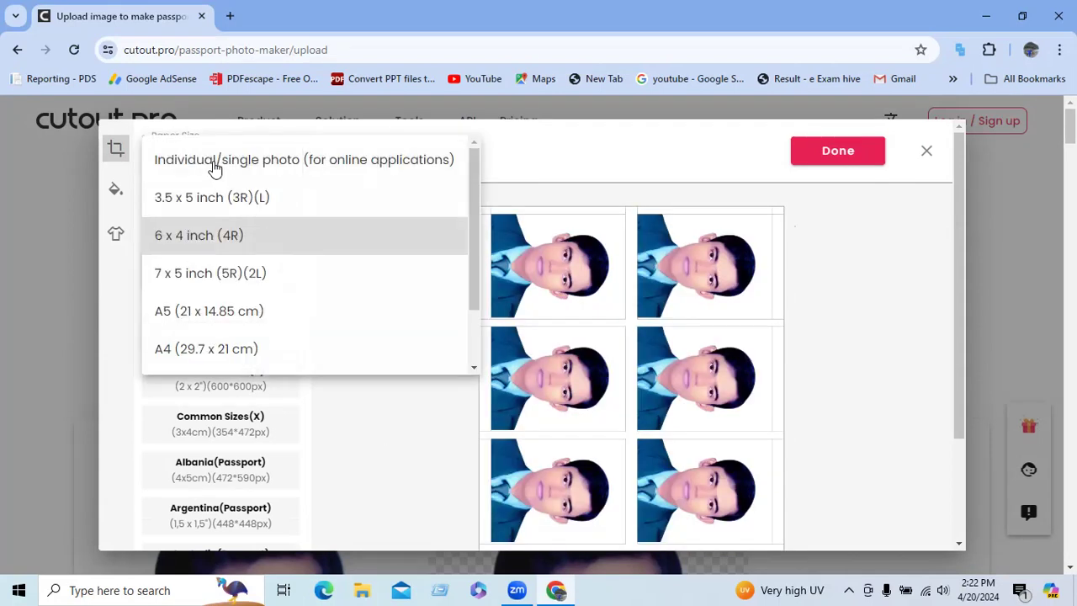
click(290, 164)
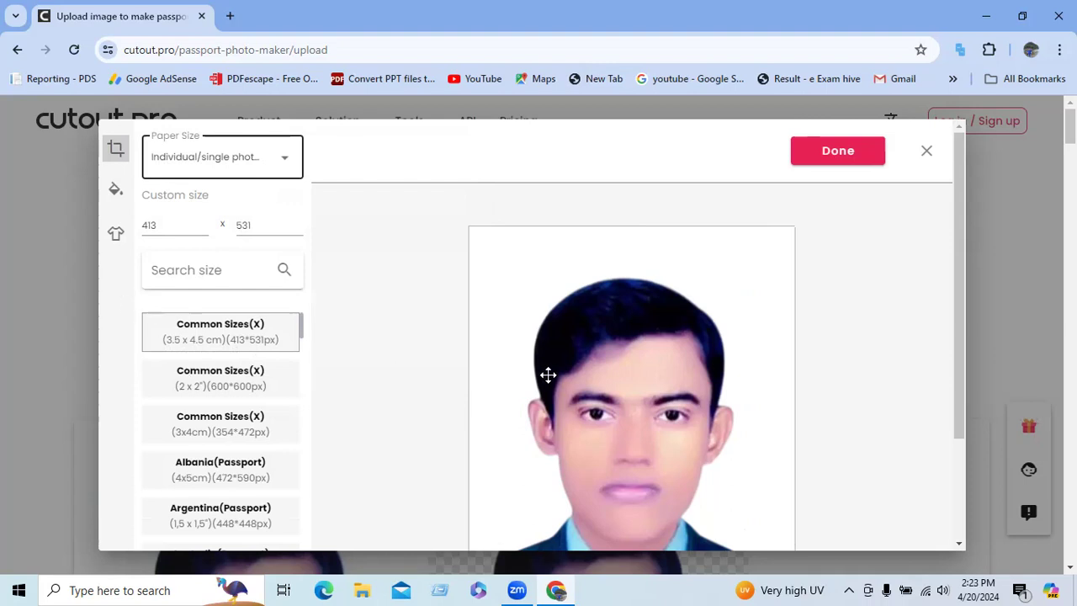
scroll(547, 374, down, 2)
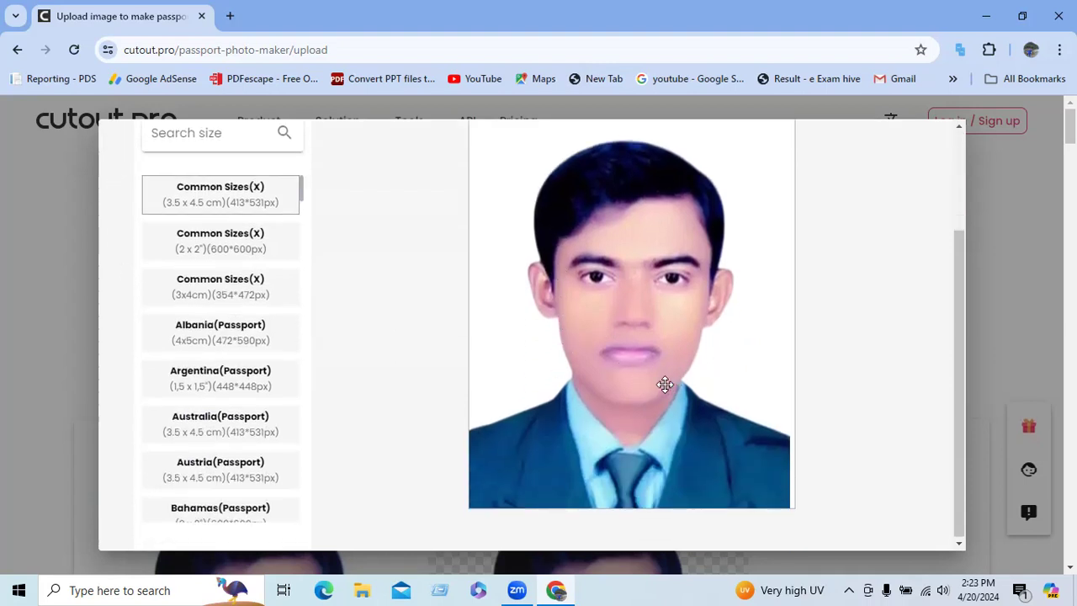
scroll(718, 387, up, 1)
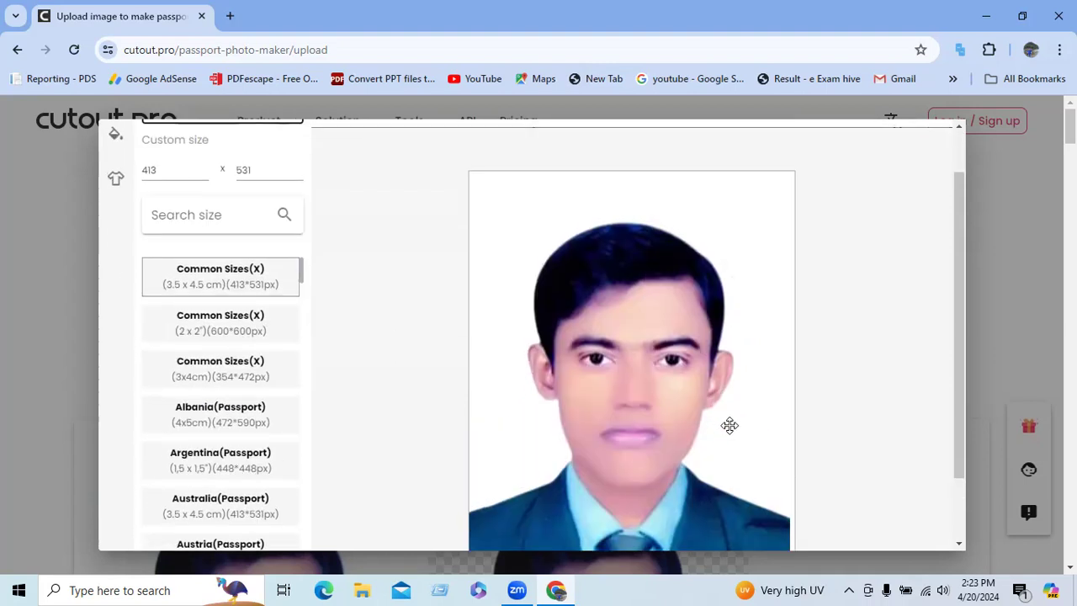
scroll(725, 421, up, 1)
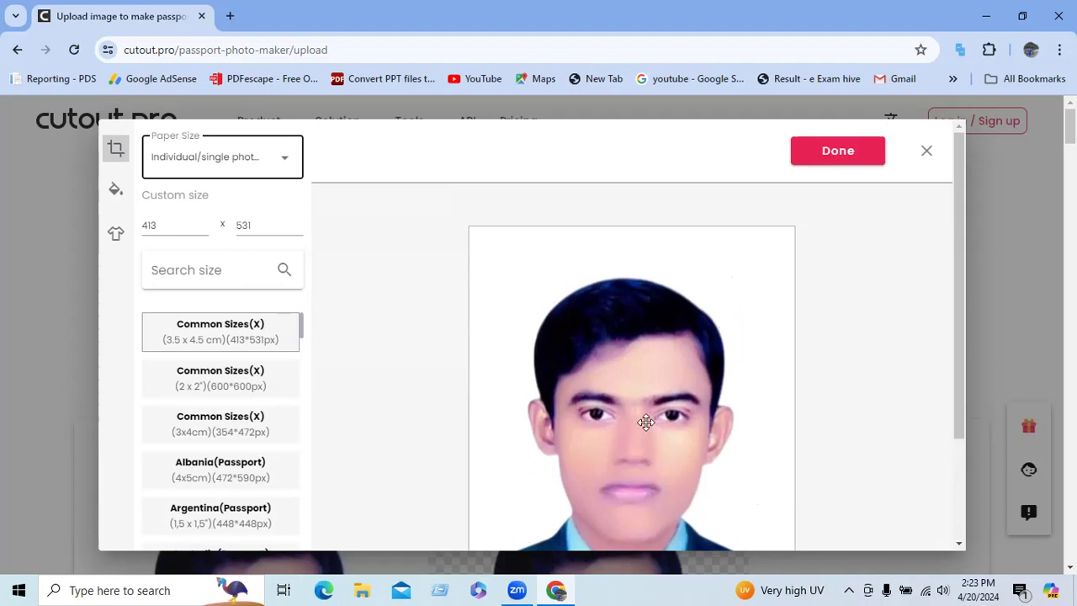
Choose 3.5 x 5 inch (3R)(L) paper and apply the layout with Done
click(287, 161)
click(234, 201)
click(822, 156)
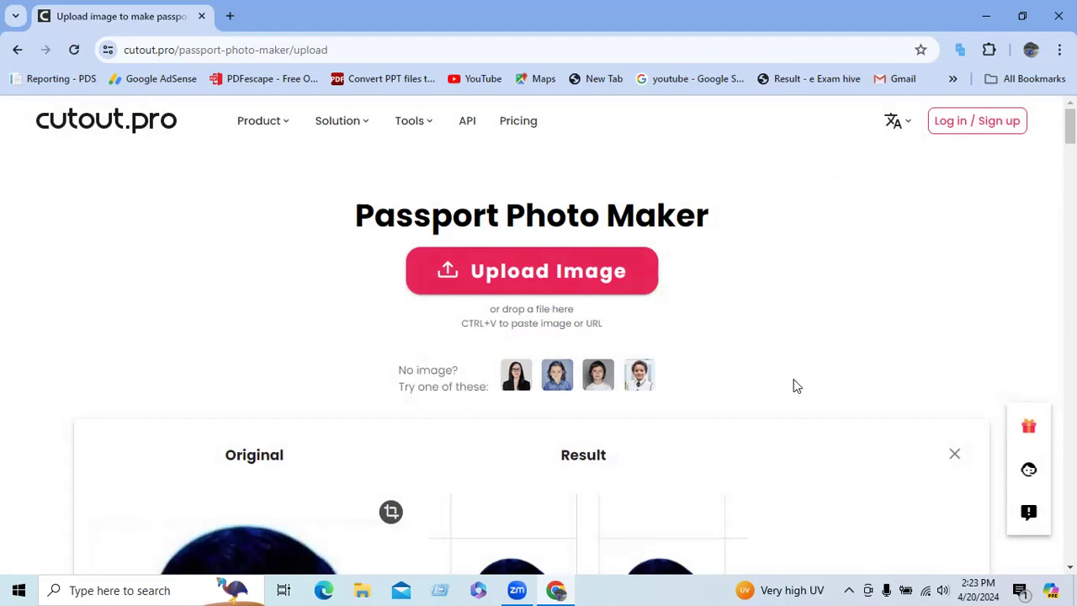
Download the HD result as a PNG
scroll(808, 404, down, 4)
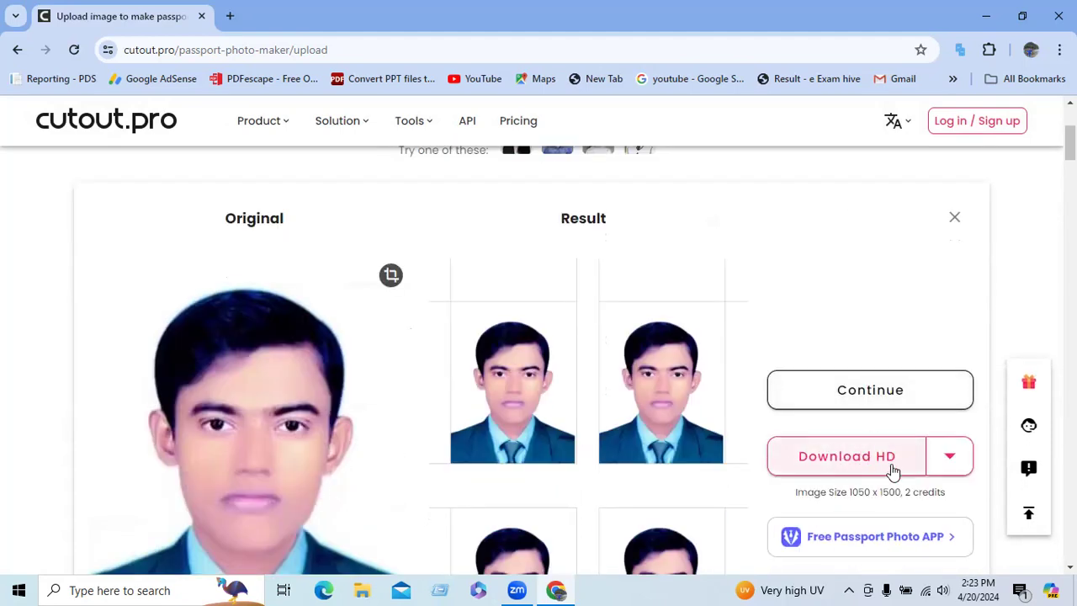
click(948, 457)
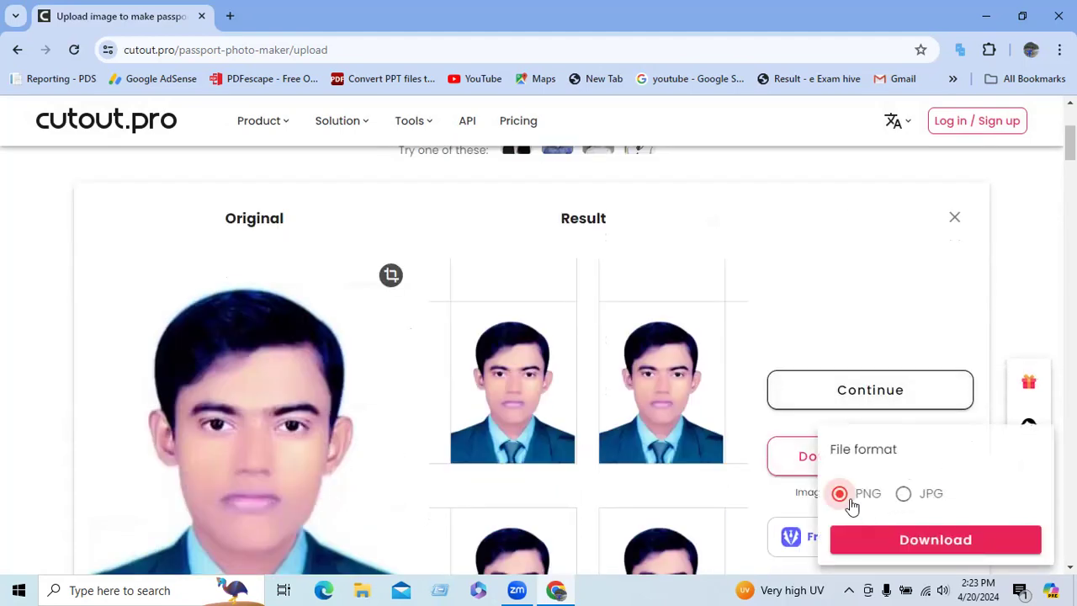
click(928, 545)
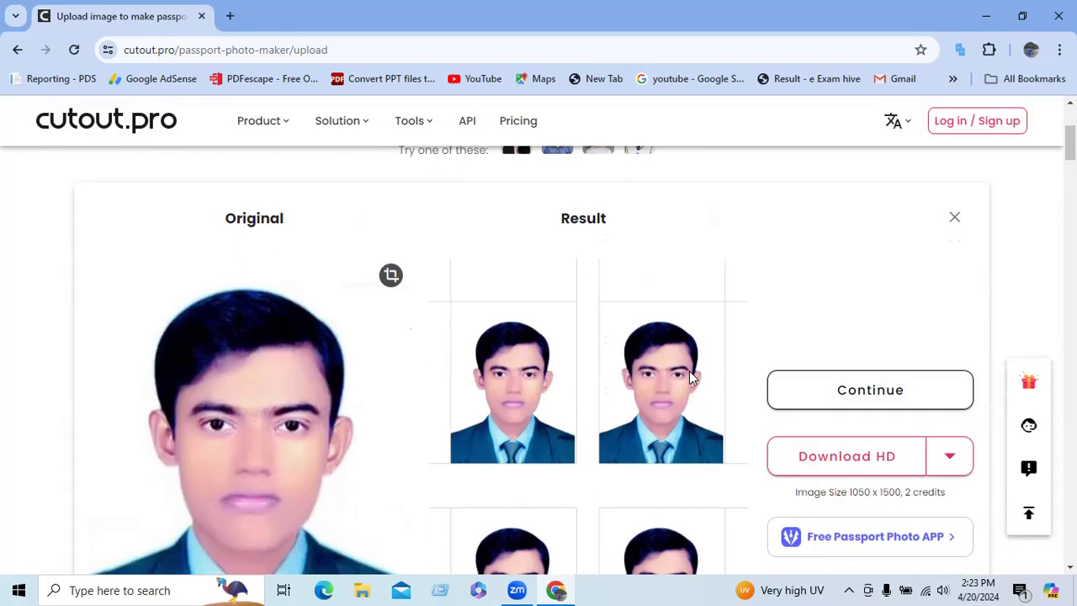
Reopen the editor, switch to a single individual photo, and show background colour choices
scroll(660, 412, up, 2)
scroll(669, 450, down, 3)
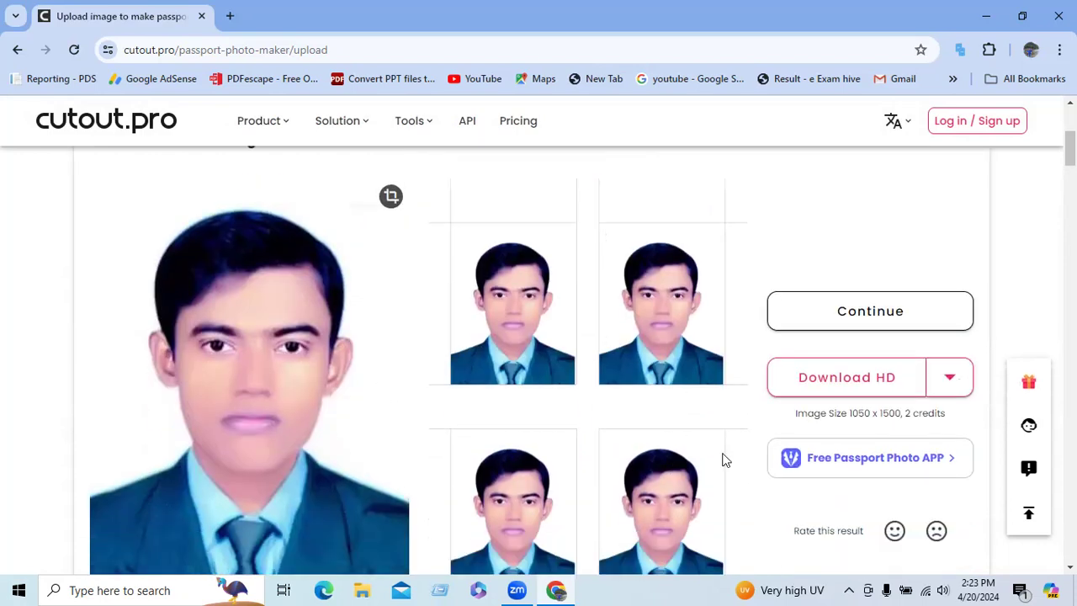
click(857, 324)
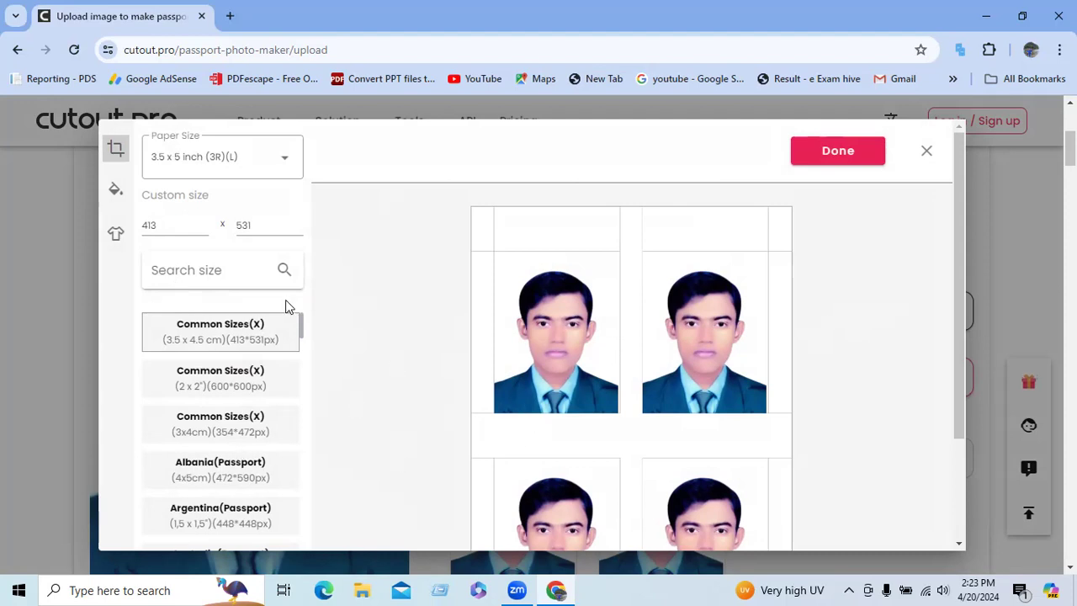
click(283, 162)
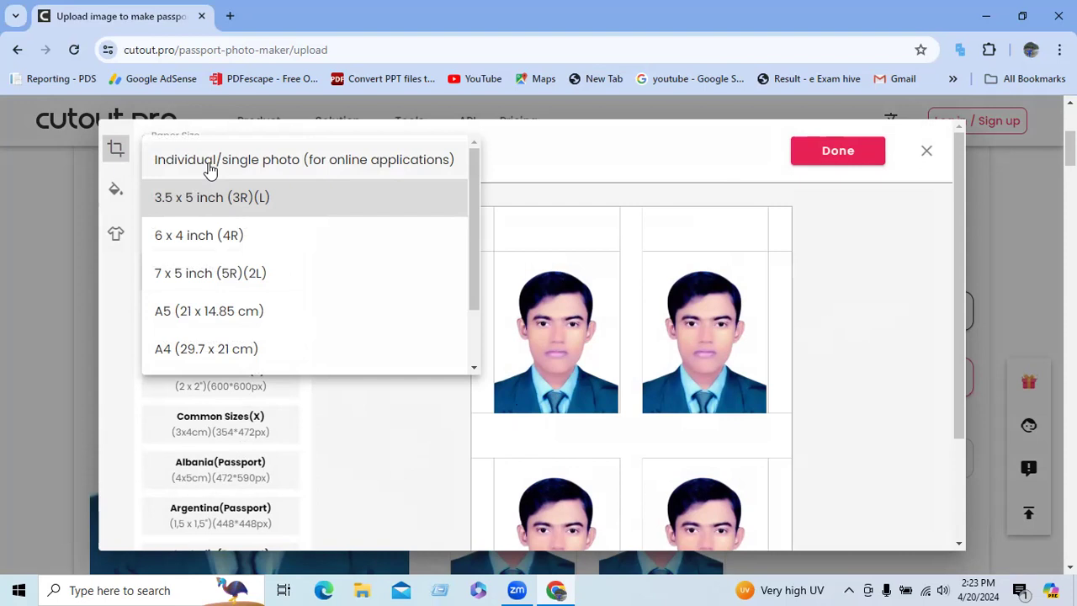
click(211, 166)
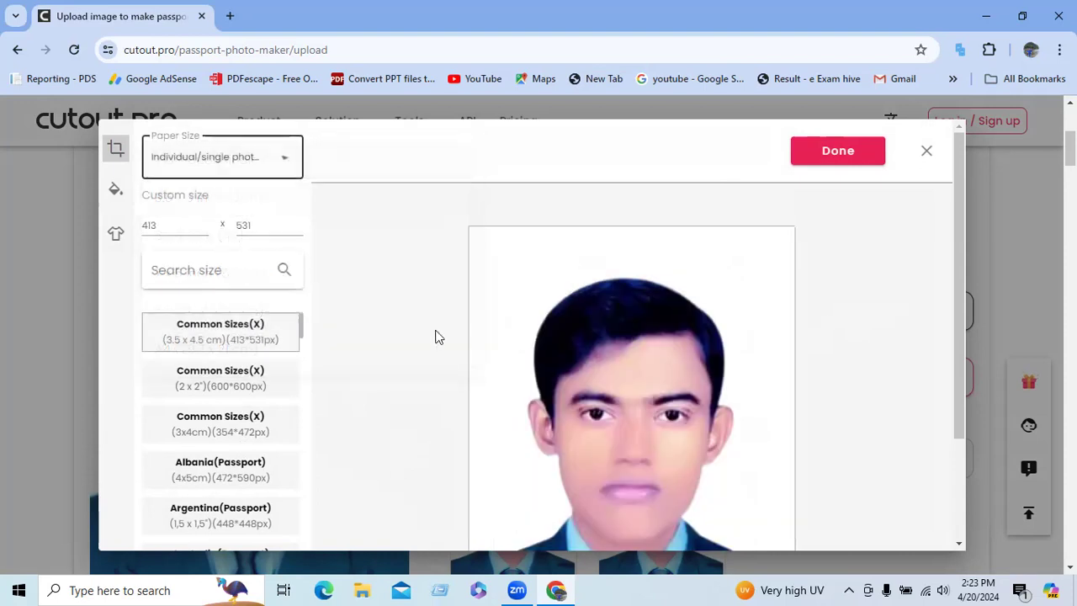
click(117, 195)
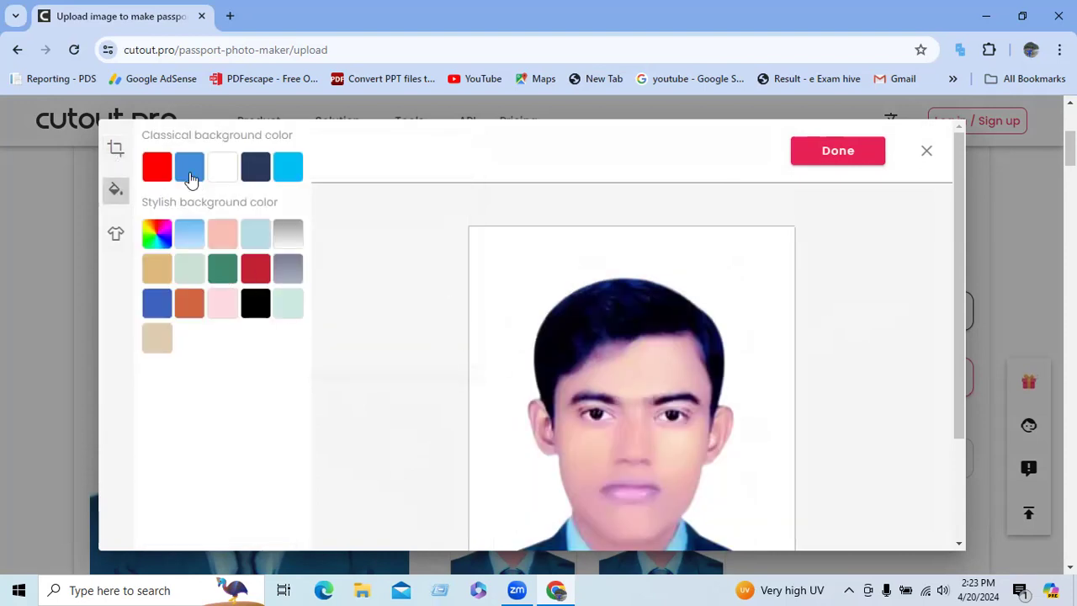
Change the portrait's background to the blue classical swatch
click(191, 175)
scroll(776, 446, down, 1)
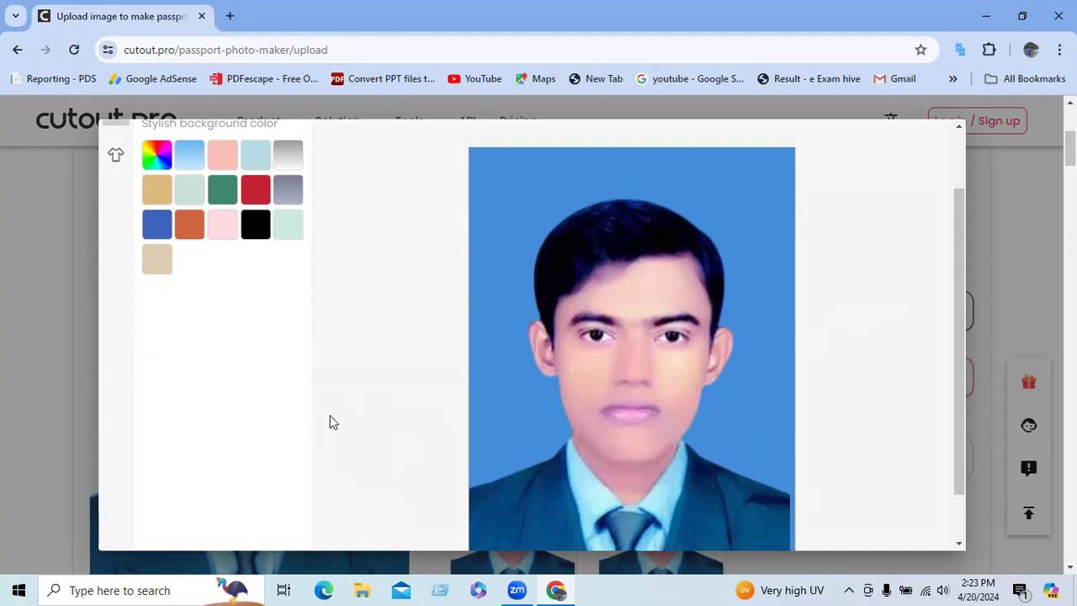
Pick the teal shirt from the Men's outfits, which triggers a login request
click(116, 156)
scroll(257, 368, down, 3)
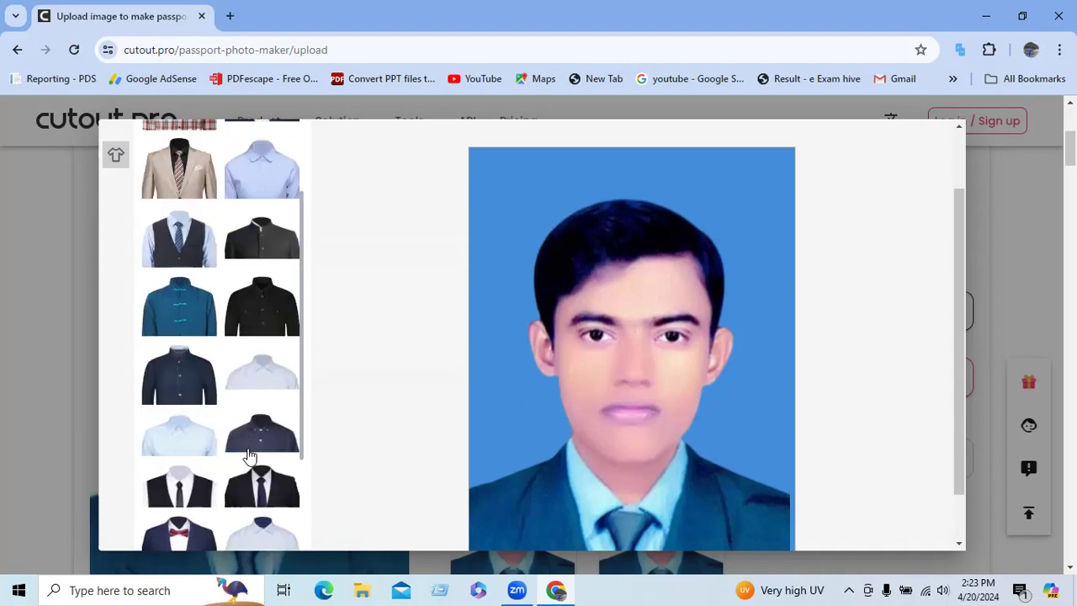
scroll(642, 479, down, 1)
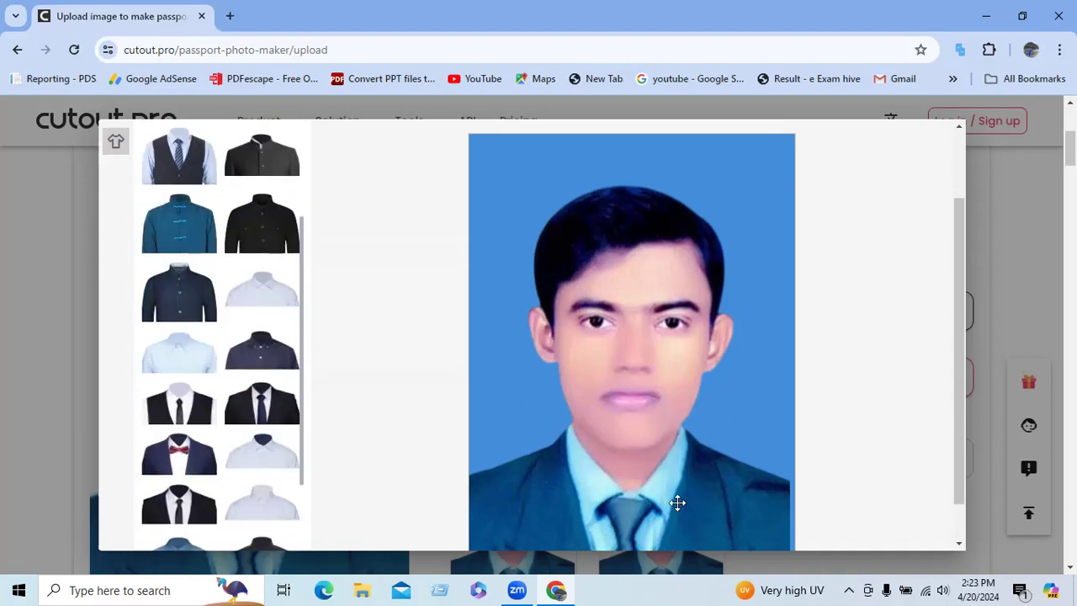
scroll(678, 502, down, 1)
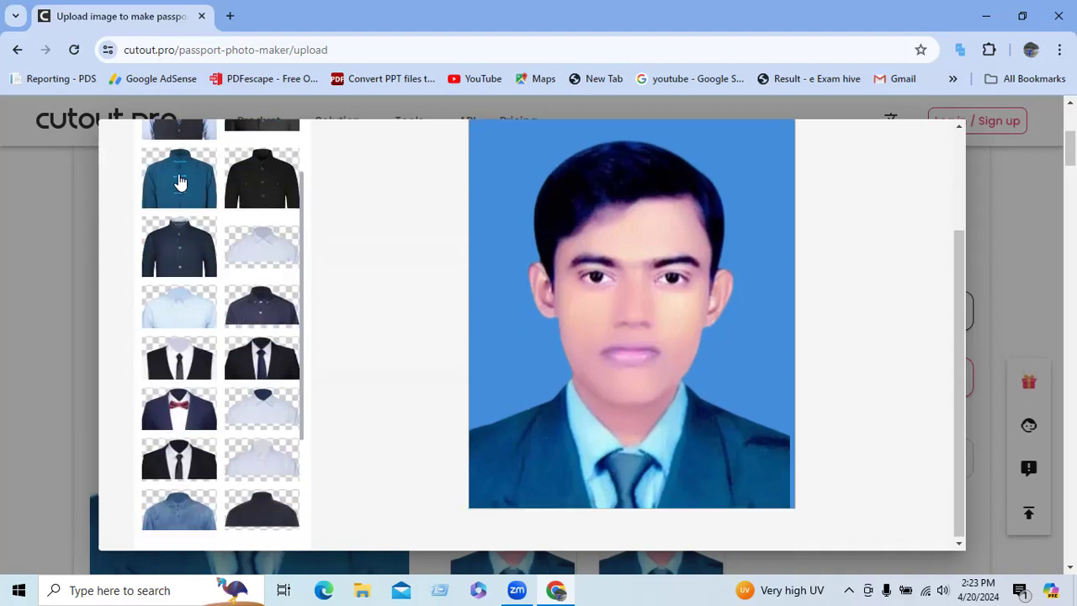
click(179, 183)
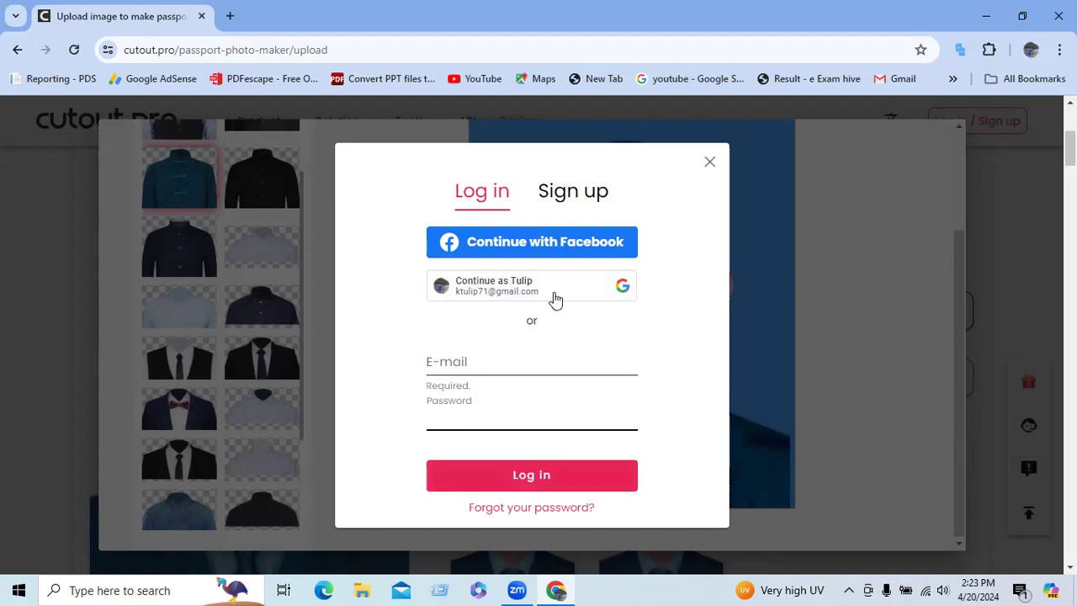
Sign in through Continue with Google by choosing the Google account
click(598, 288)
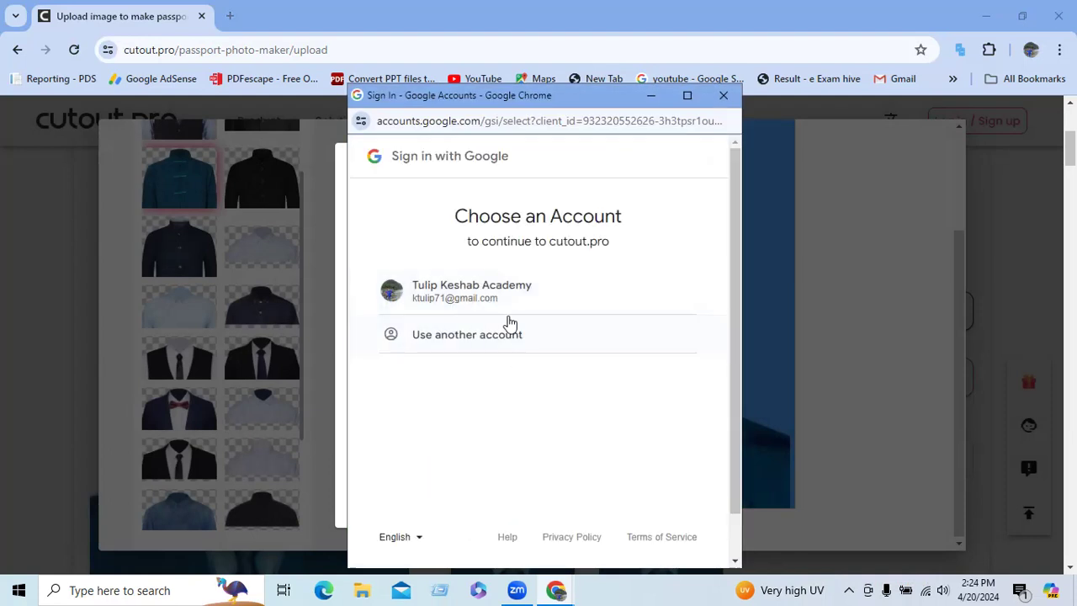
click(498, 308)
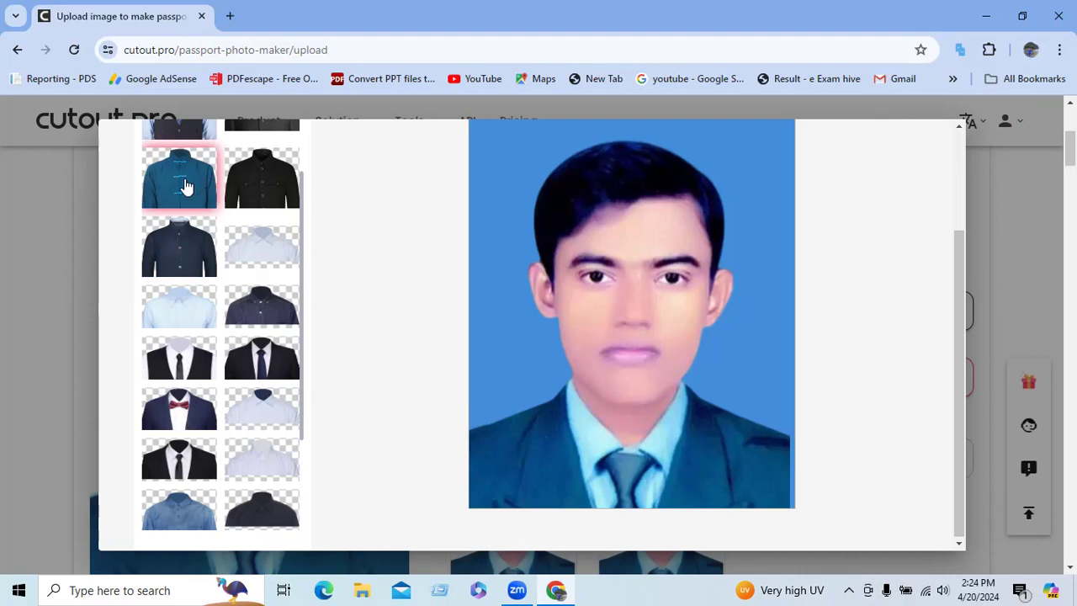
Apply the current edits with Done, then reopen the outfit editor
scroll(829, 488, up, 5)
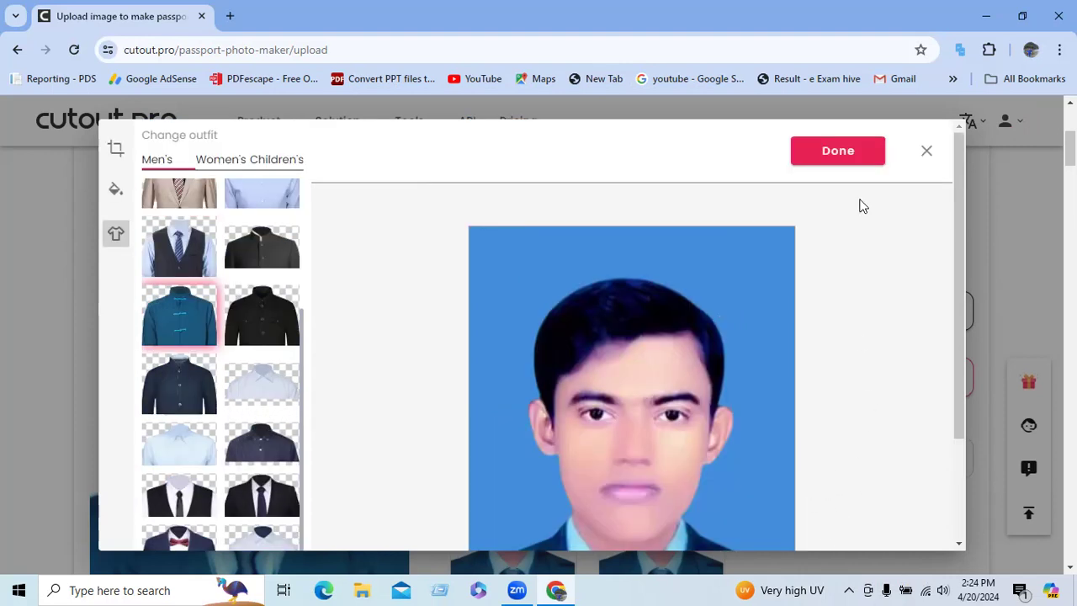
click(834, 153)
scroll(670, 456, down, 2)
scroll(757, 443, down, 1)
scroll(757, 442, up, 3)
click(868, 291)
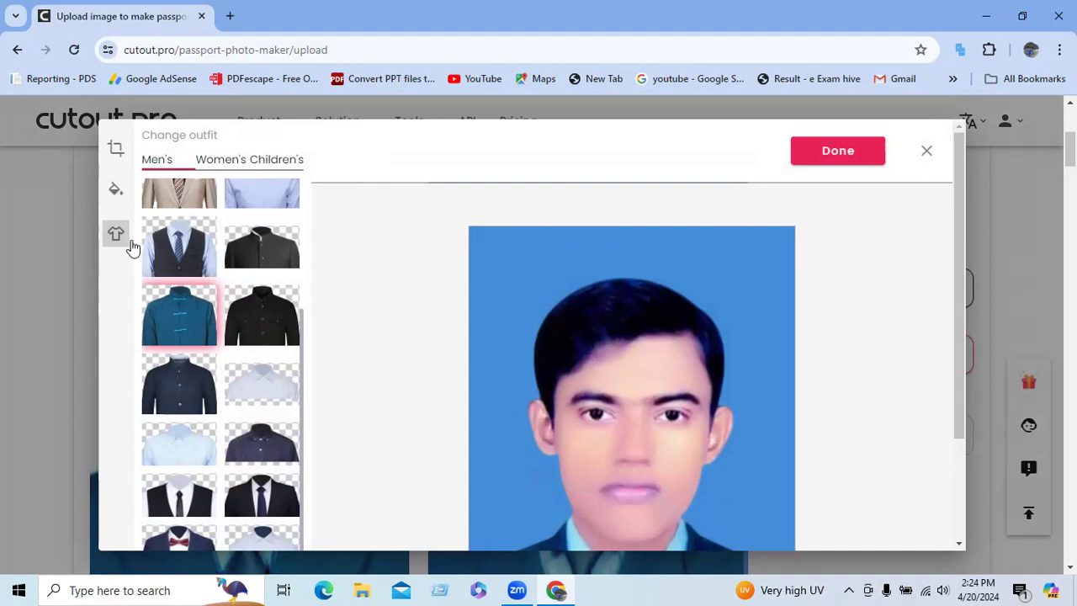
Compare the white shirt with black tie outfit against the teal shirt
scroll(774, 469, down, 2)
scroll(749, 492, up, 2)
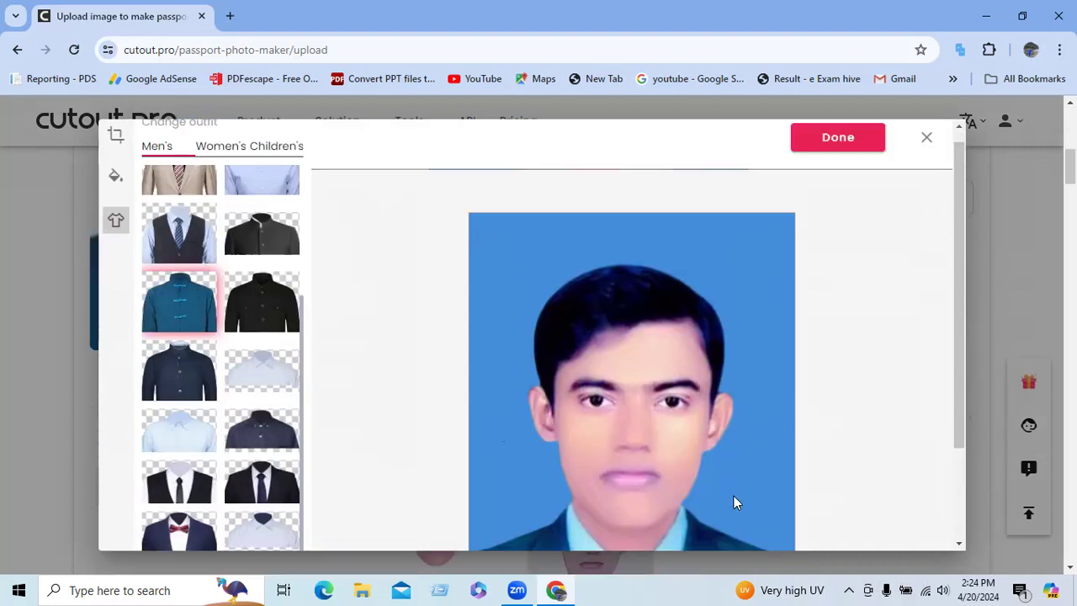
scroll(626, 415, down, 2)
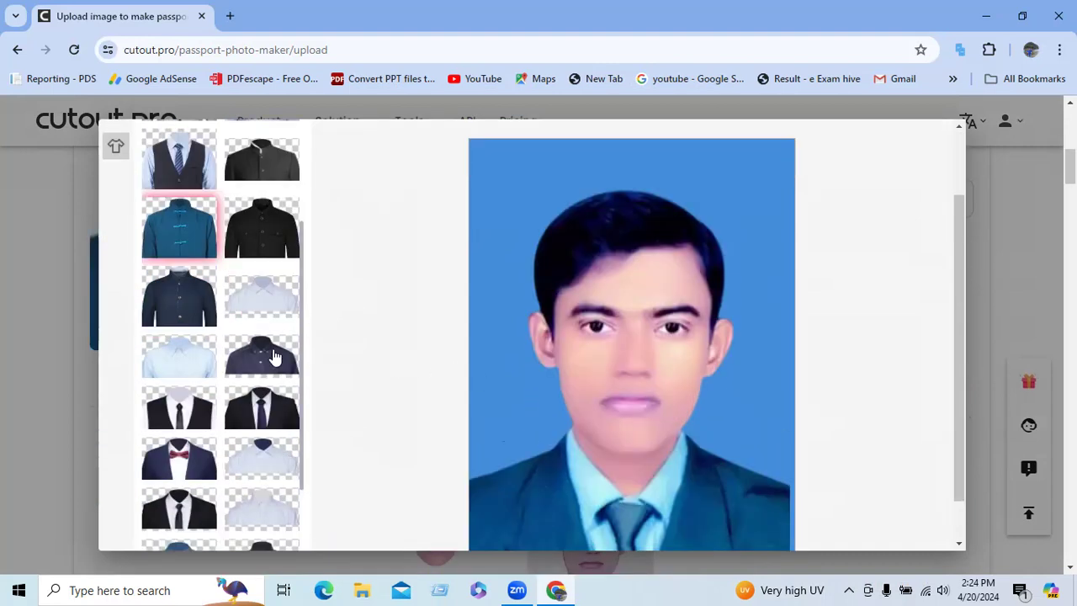
click(162, 366)
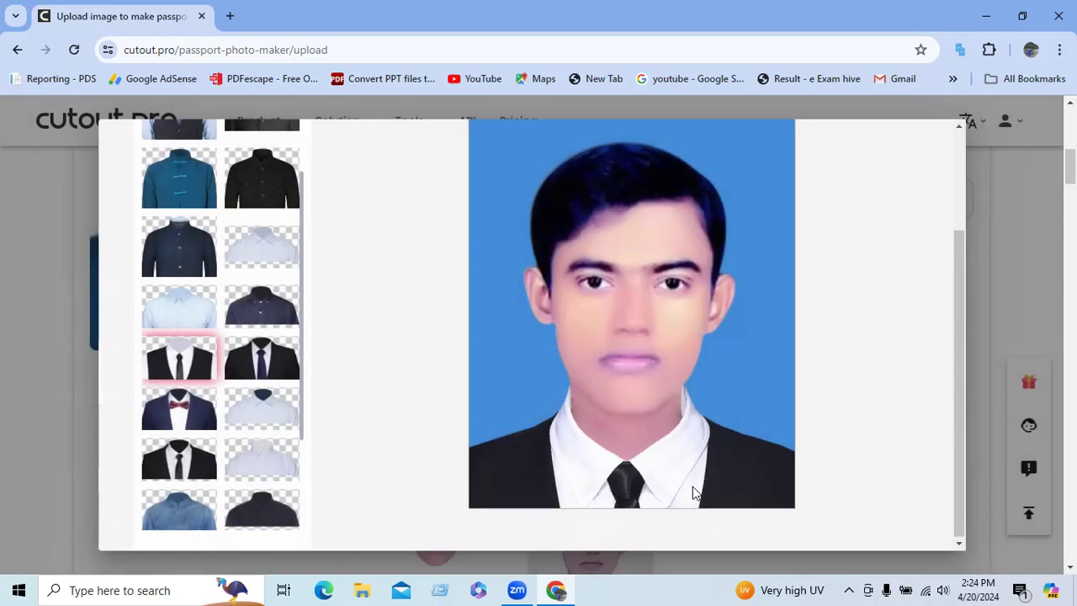
click(179, 174)
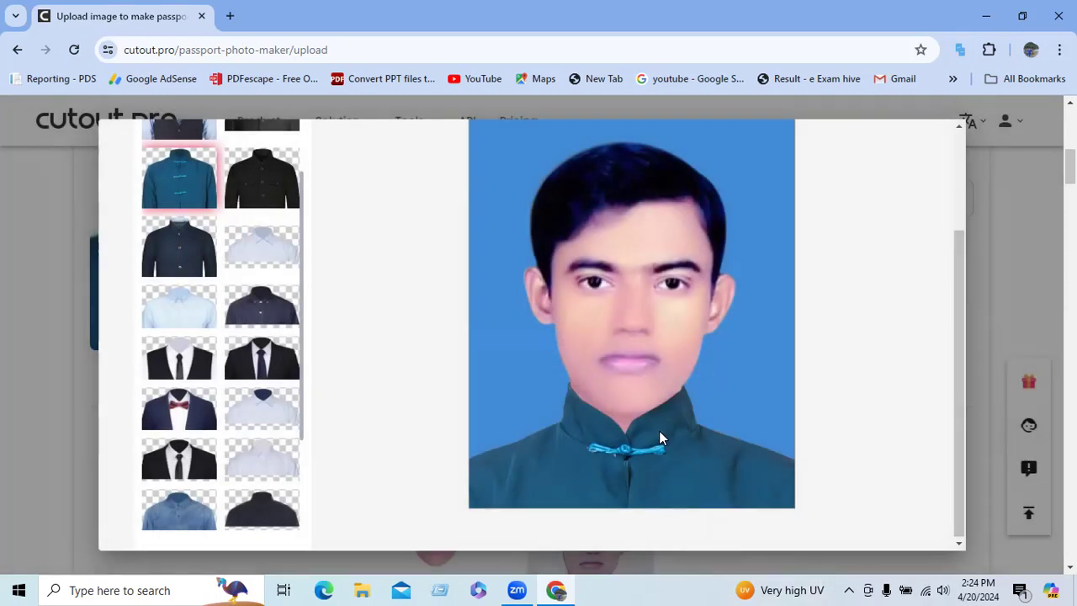
scroll(665, 433, up, 2)
scroll(215, 420, up, 1)
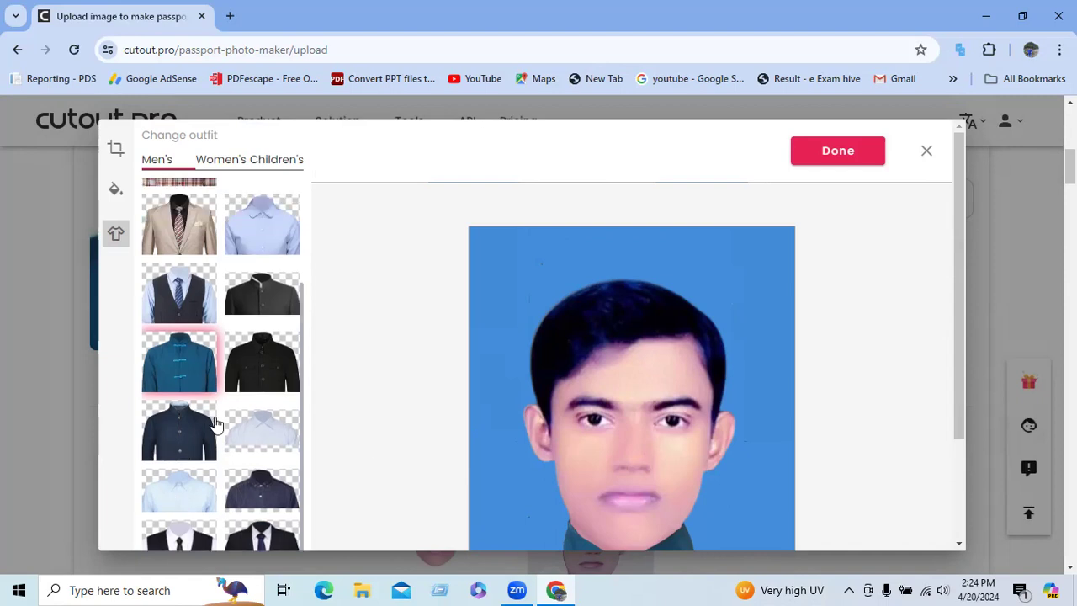
scroll(240, 428, up, 3)
scroll(248, 444, down, 3)
scroll(253, 464, down, 3)
scroll(252, 454, up, 3)
scroll(219, 337, up, 2)
scroll(123, 182, up, 2)
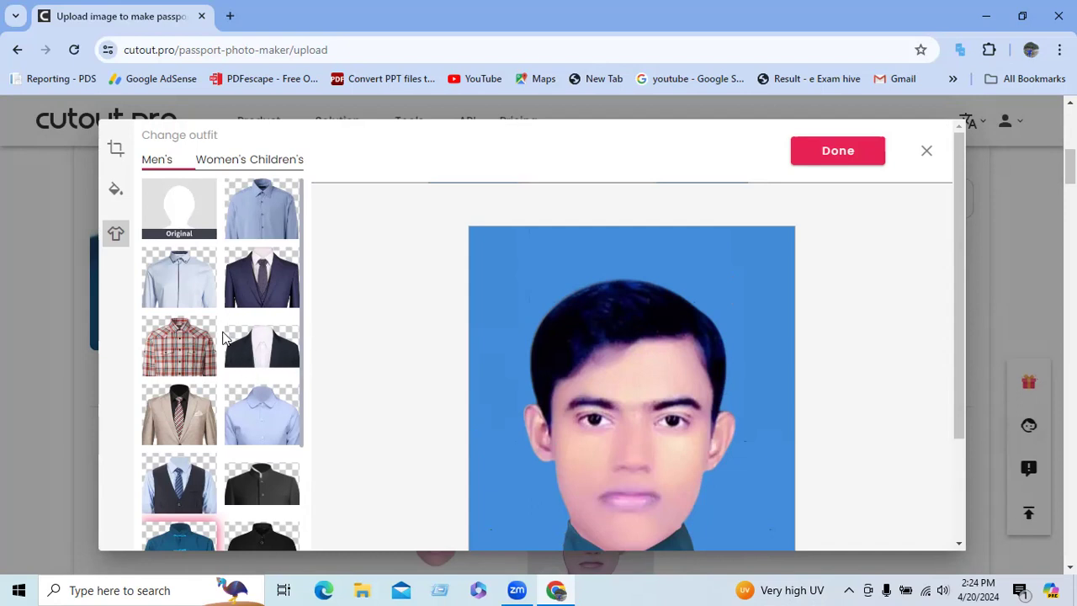
Dress the man in the light grey collared shirt and apply it with Done
click(175, 283)
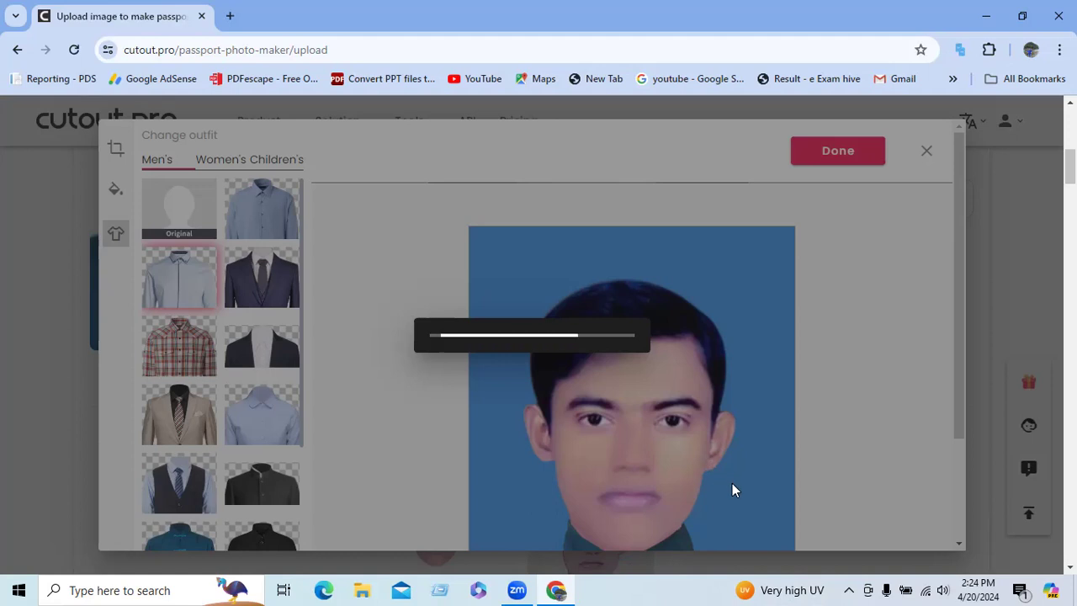
scroll(740, 490, down, 3)
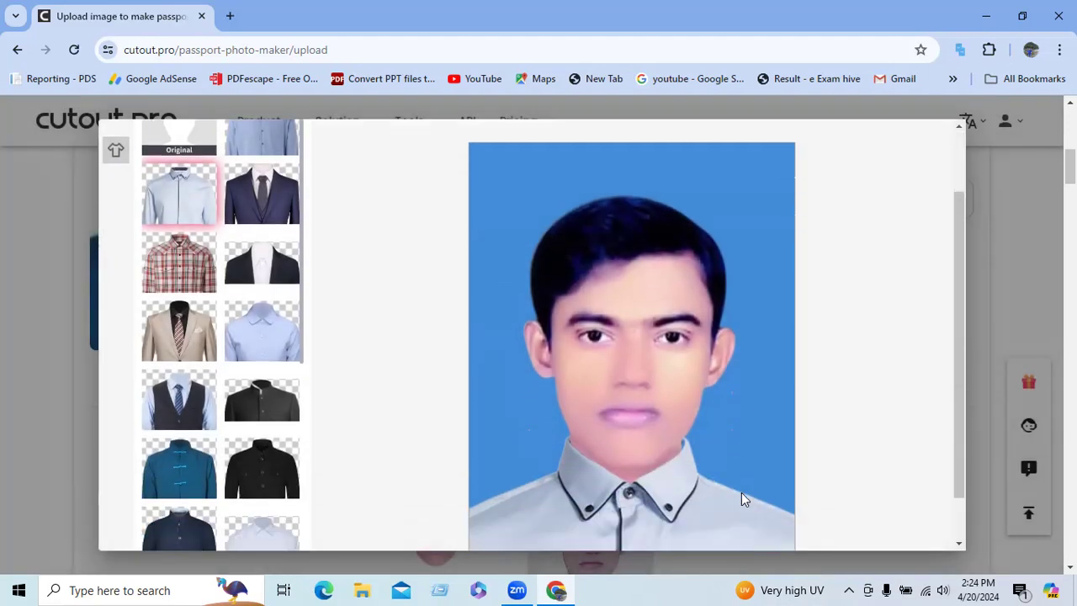
scroll(744, 493, up, 3)
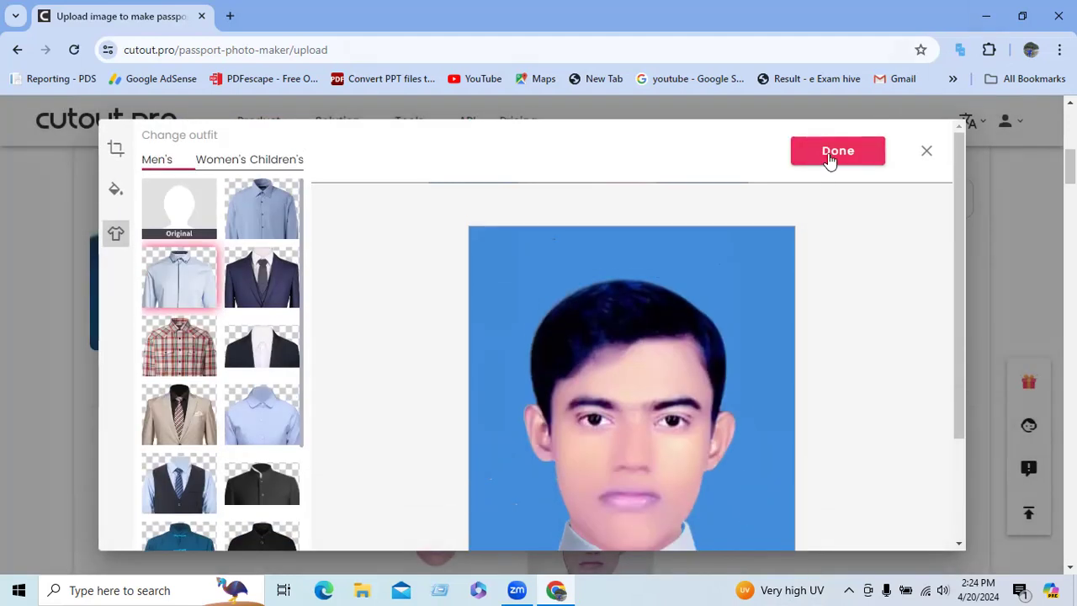
click(837, 153)
scroll(884, 403, up, 3)
click(931, 356)
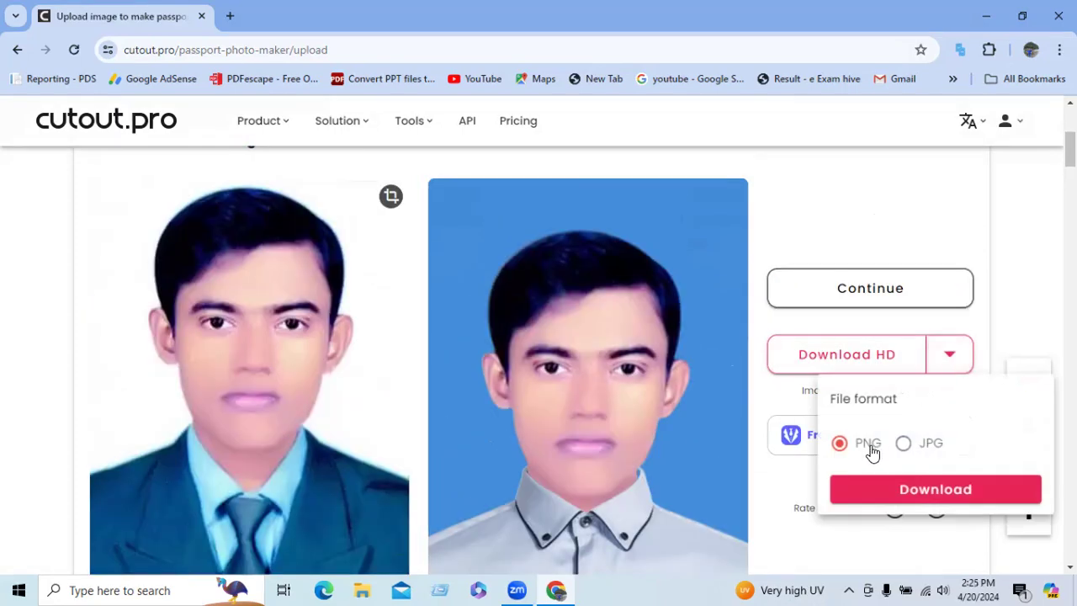
Download the blue-background passport photo as a JPG with image quality raised from 92% to 100%
click(903, 444)
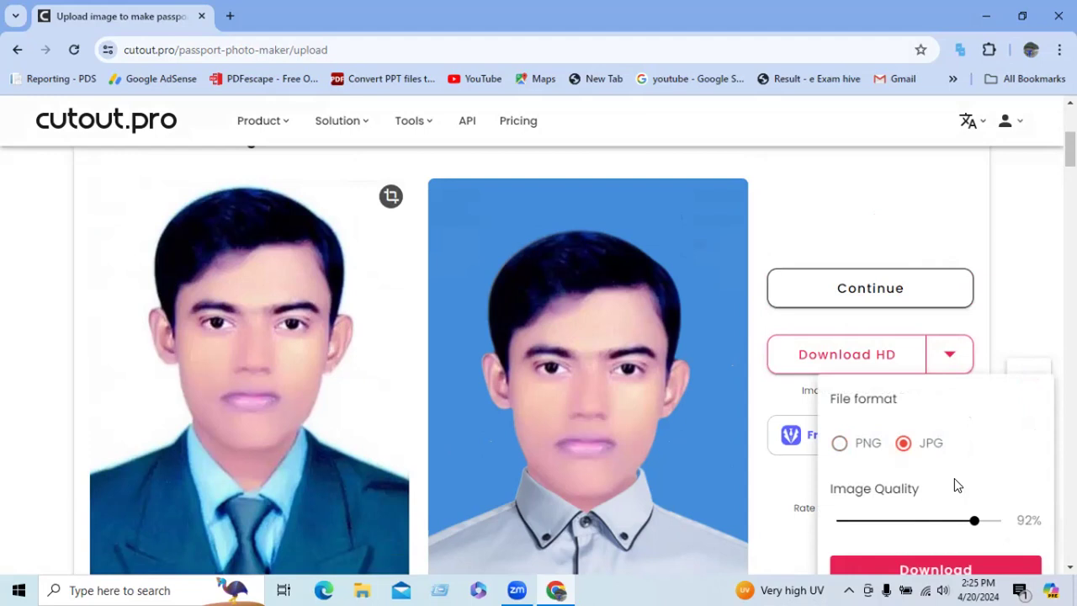
scroll(954, 479, down, 2)
click(948, 207)
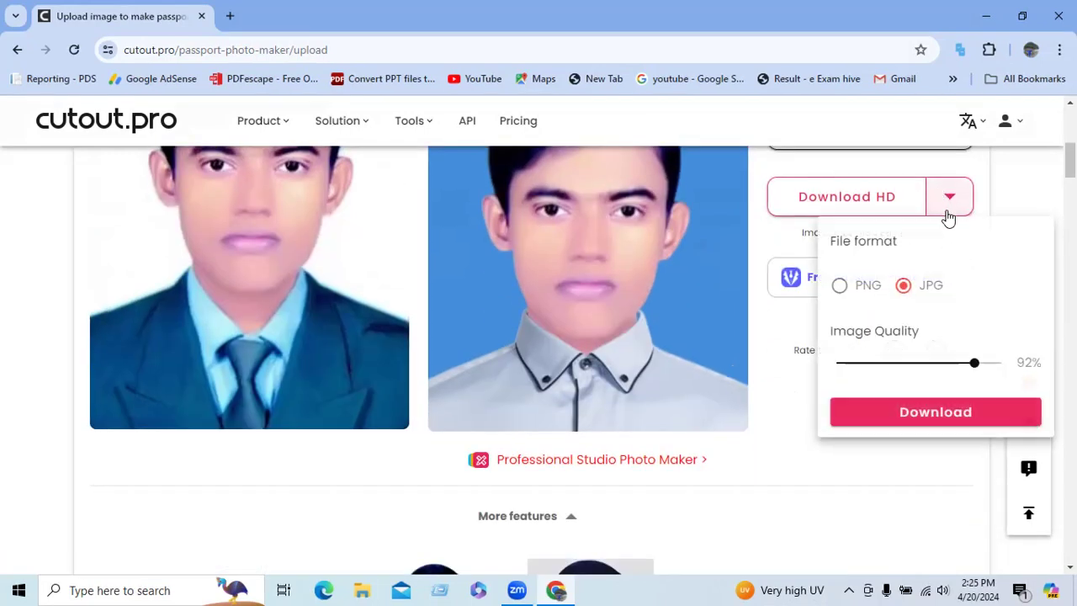
drag(974, 363, 1010, 367)
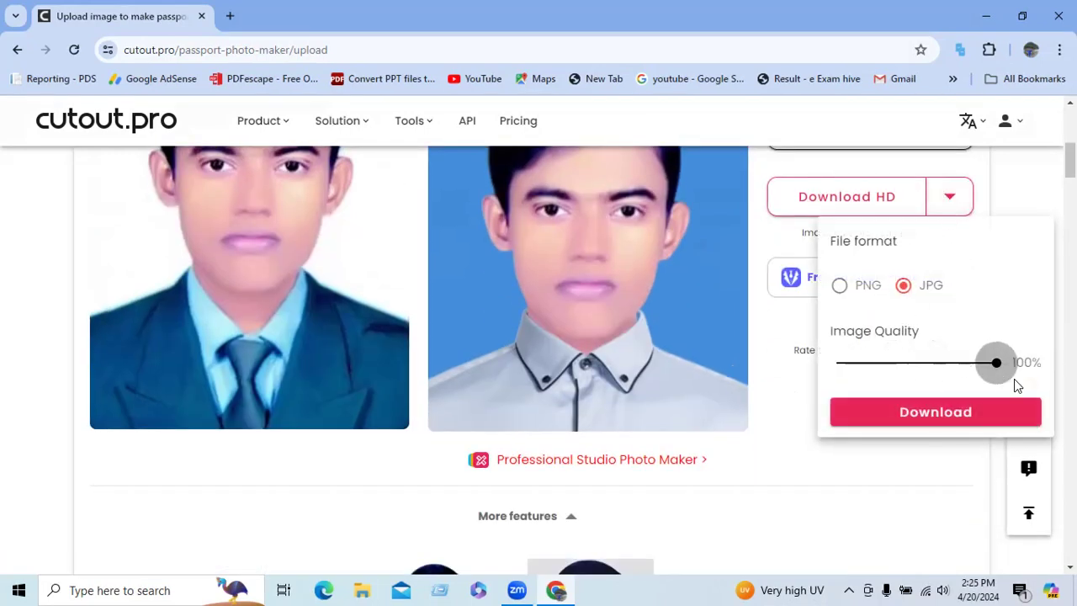
click(920, 424)
scroll(561, 375, up, 4)
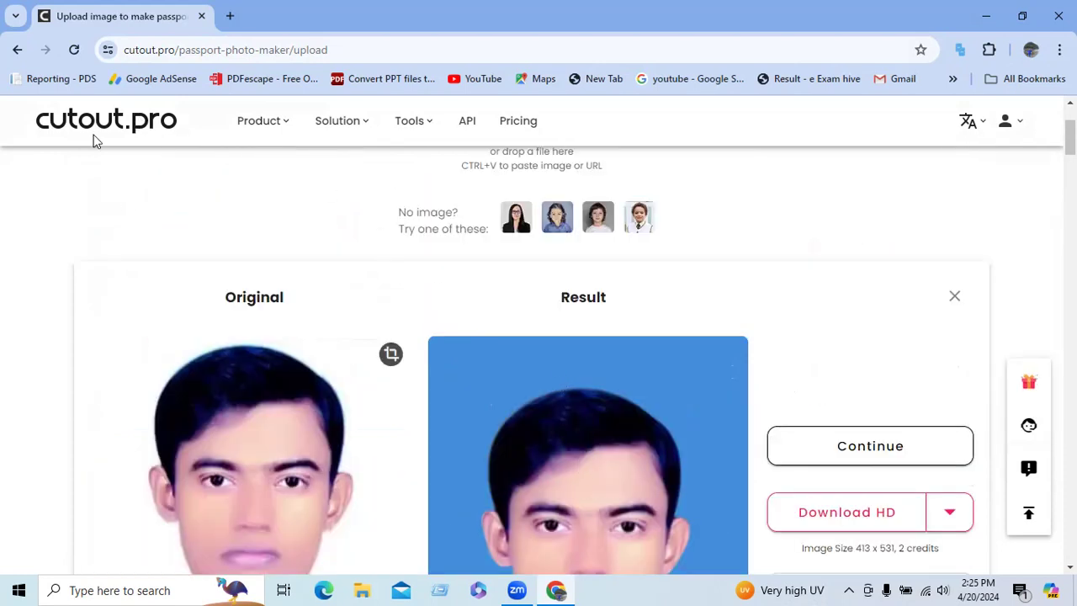
scroll(513, 453, up, 2)
scroll(635, 465, down, 6)
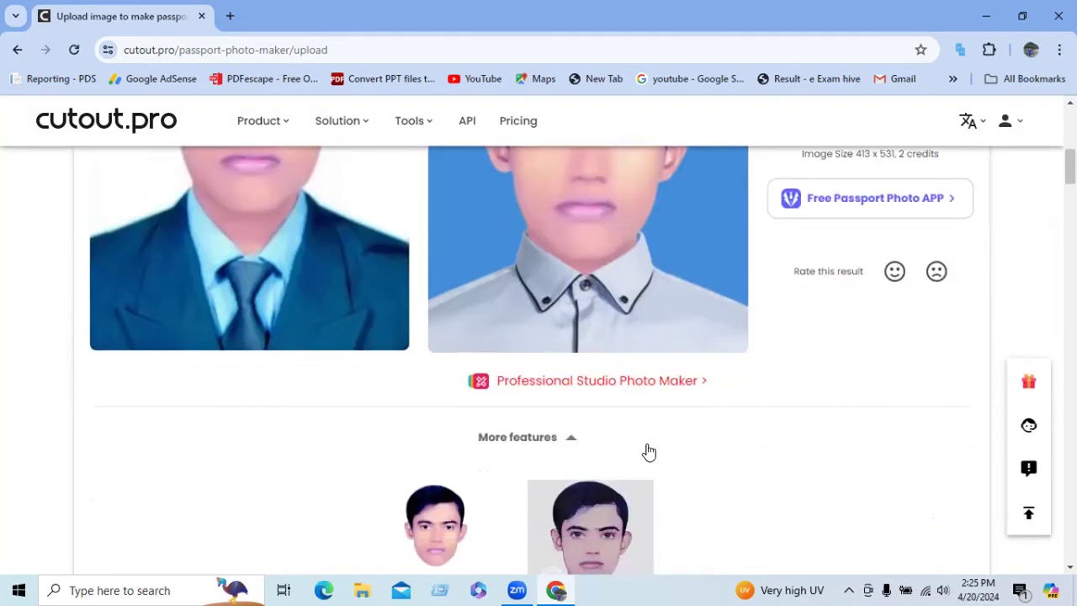
scroll(649, 453, up, 3)
Set the print paper size to 3.5 x 5 inch (3R)(L), giving a four-photo 1050 x 1500 sheet
click(827, 299)
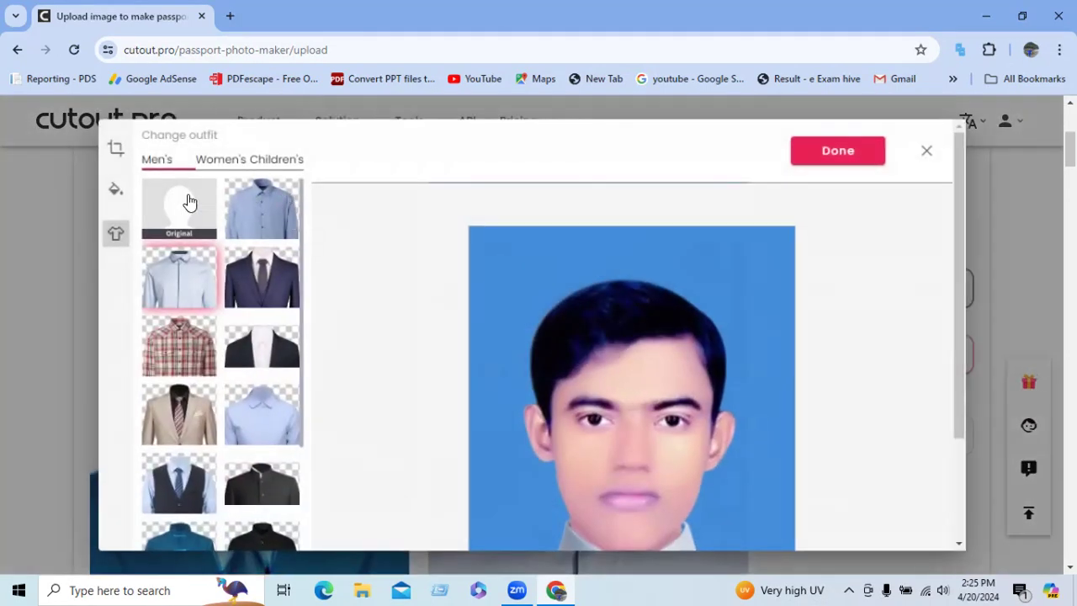
click(115, 148)
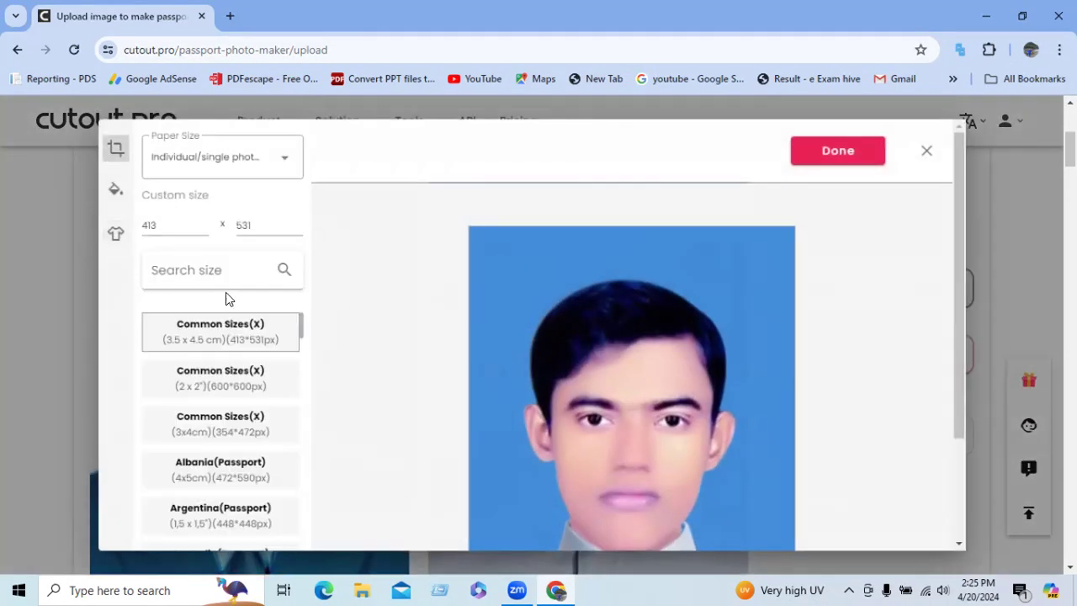
click(281, 159)
click(205, 197)
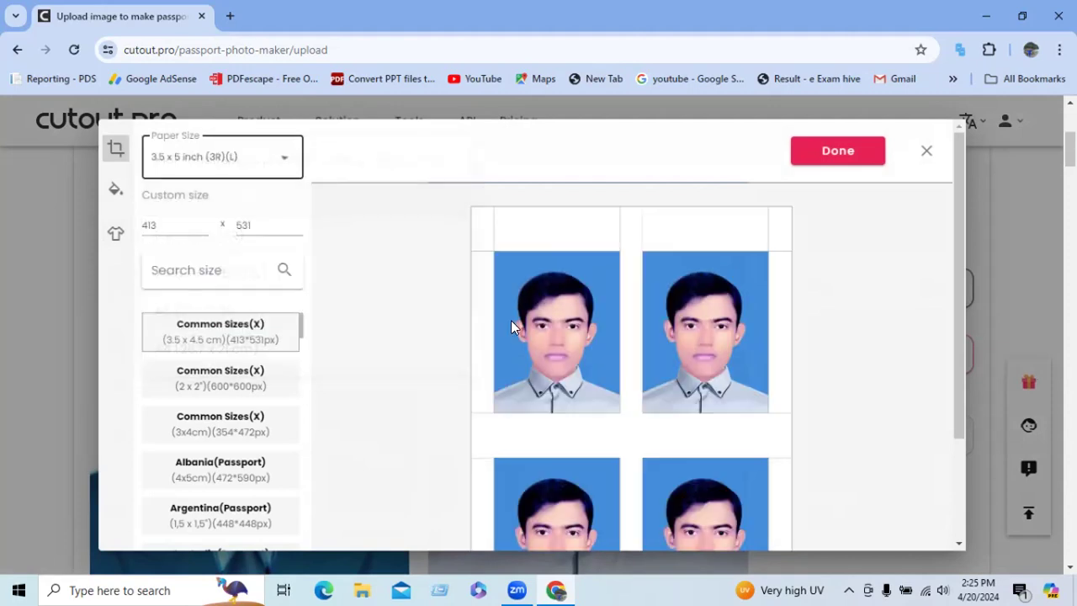
scroll(653, 422, down, 2)
scroll(656, 422, up, 2)
click(837, 155)
scroll(664, 437, down, 2)
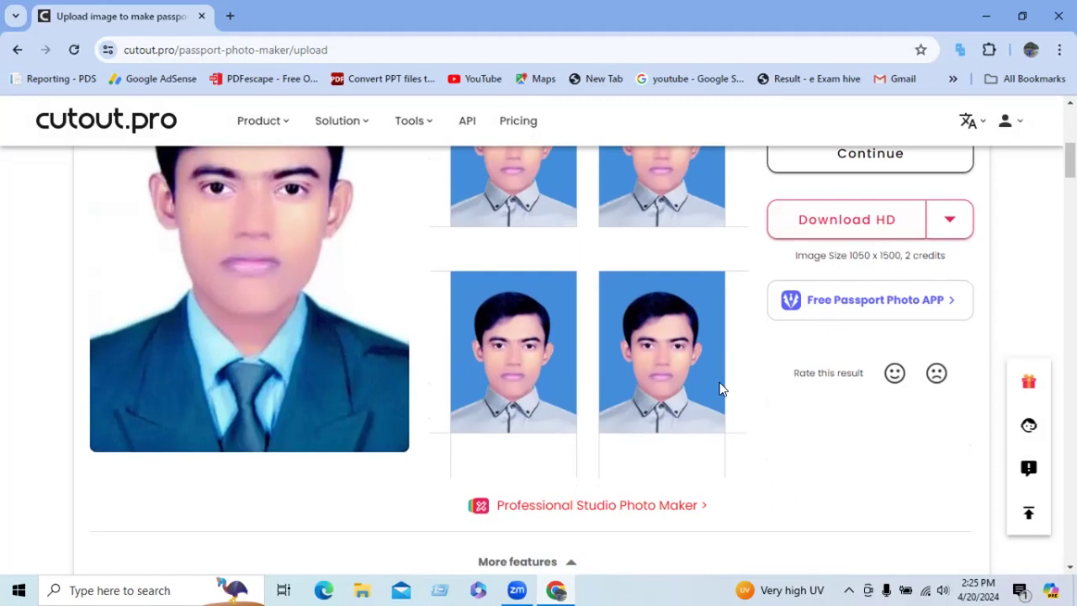
scroll(597, 337, up, 2)
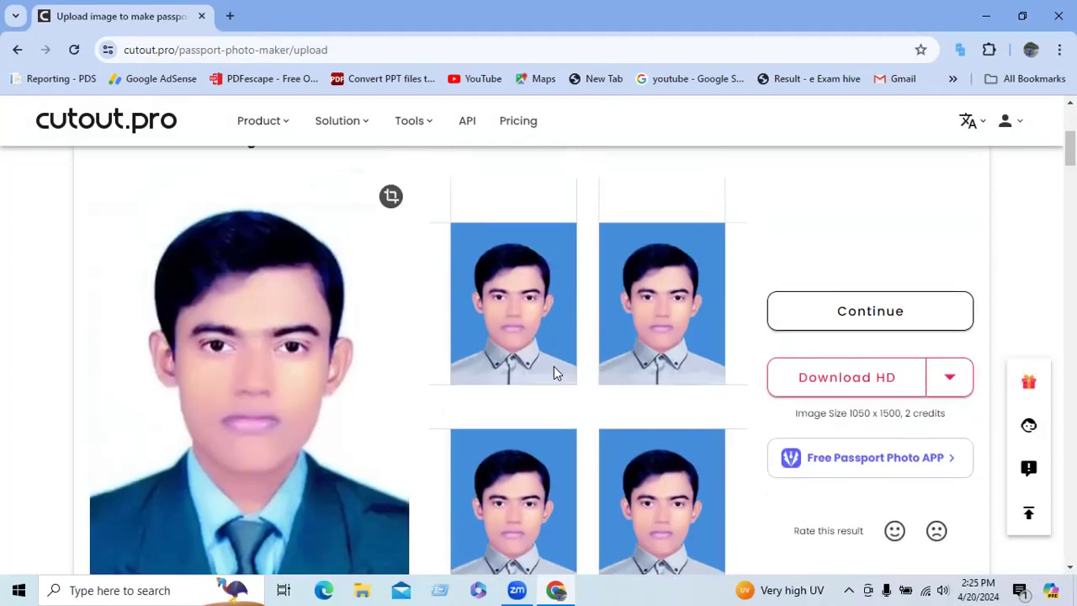
click(954, 380)
scroll(323, 333, down, 2)
scroll(341, 330, down, 2)
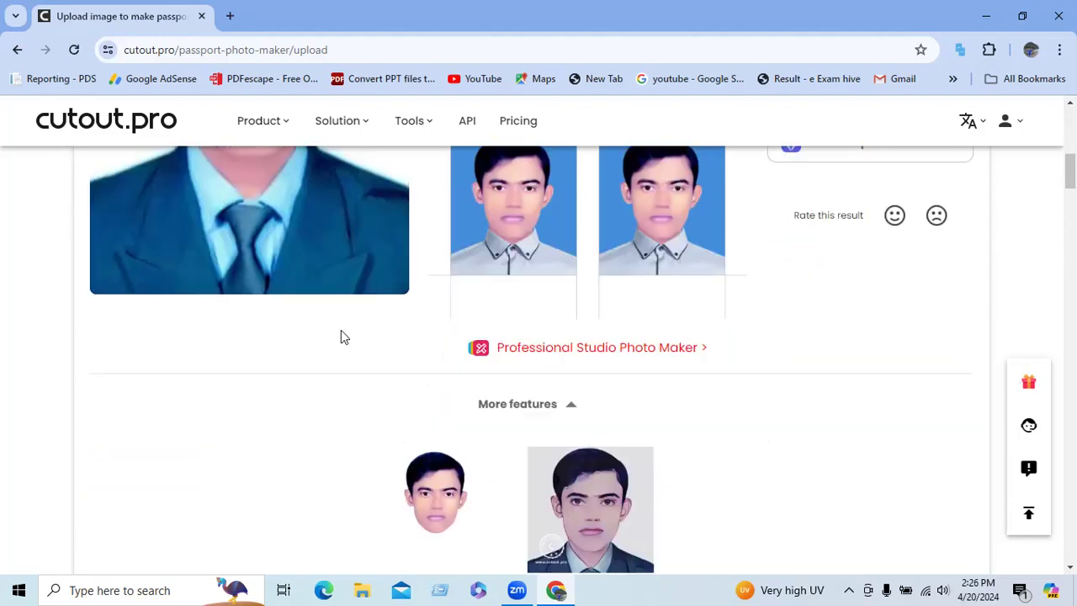
scroll(425, 376, down, 2)
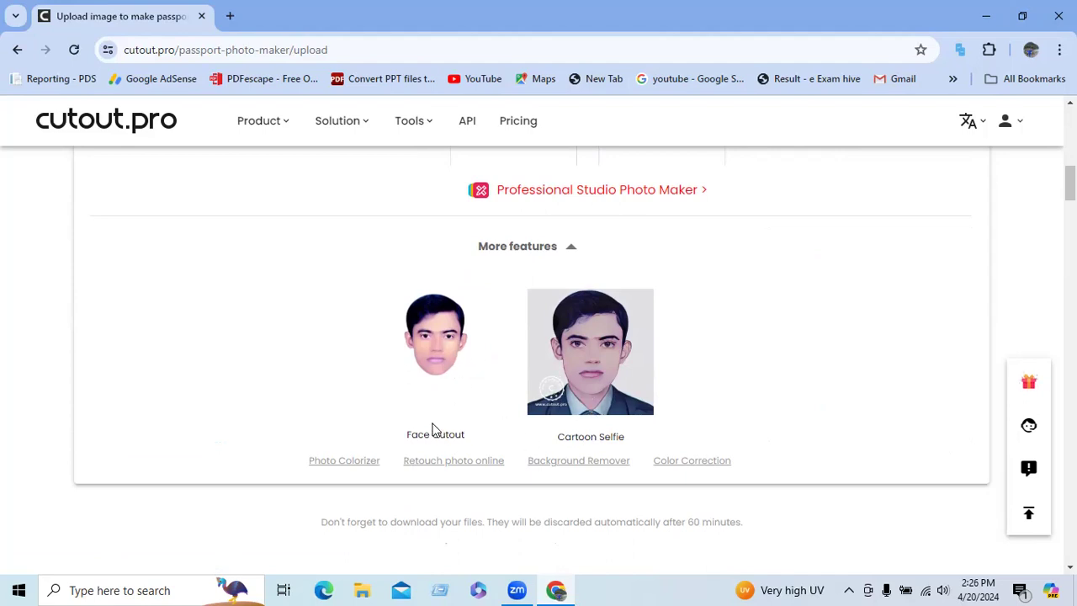
scroll(635, 406, up, 4)
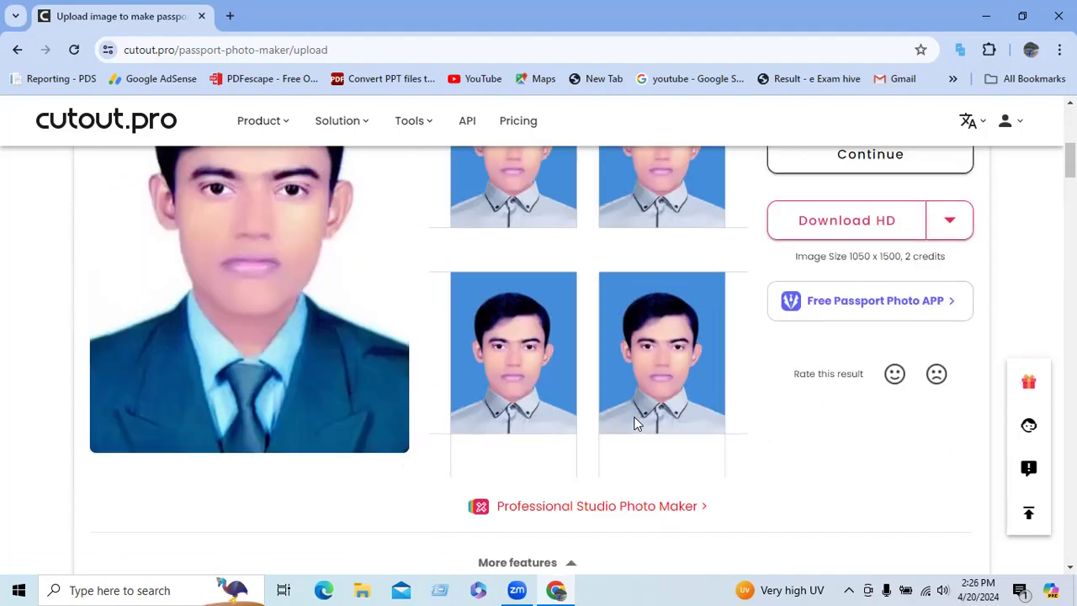
scroll(601, 437, up, 4)
scroll(521, 442, down, 2)
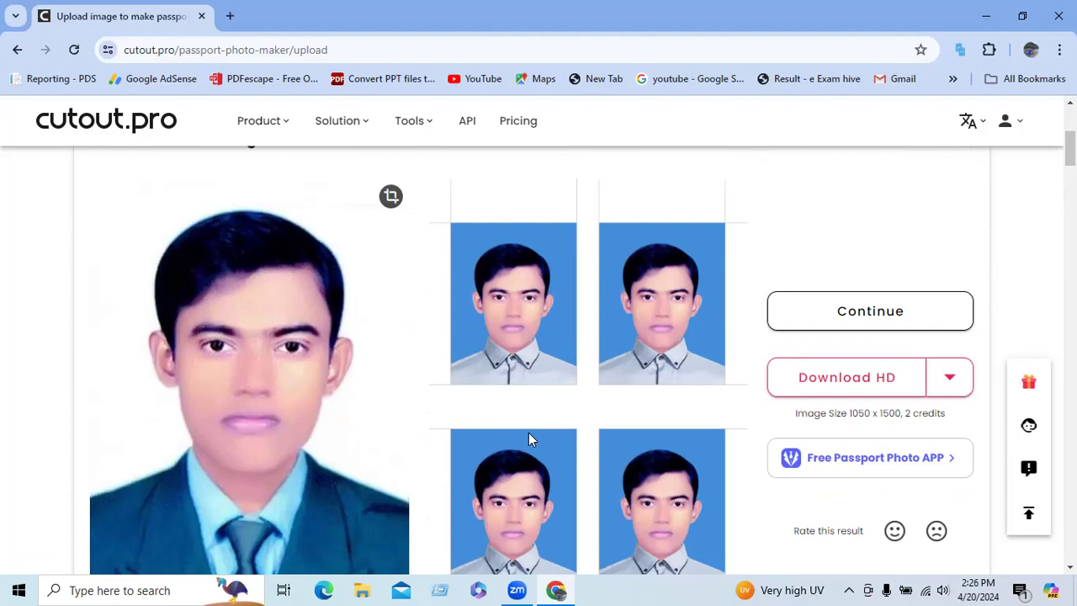
scroll(557, 225, up, 3)
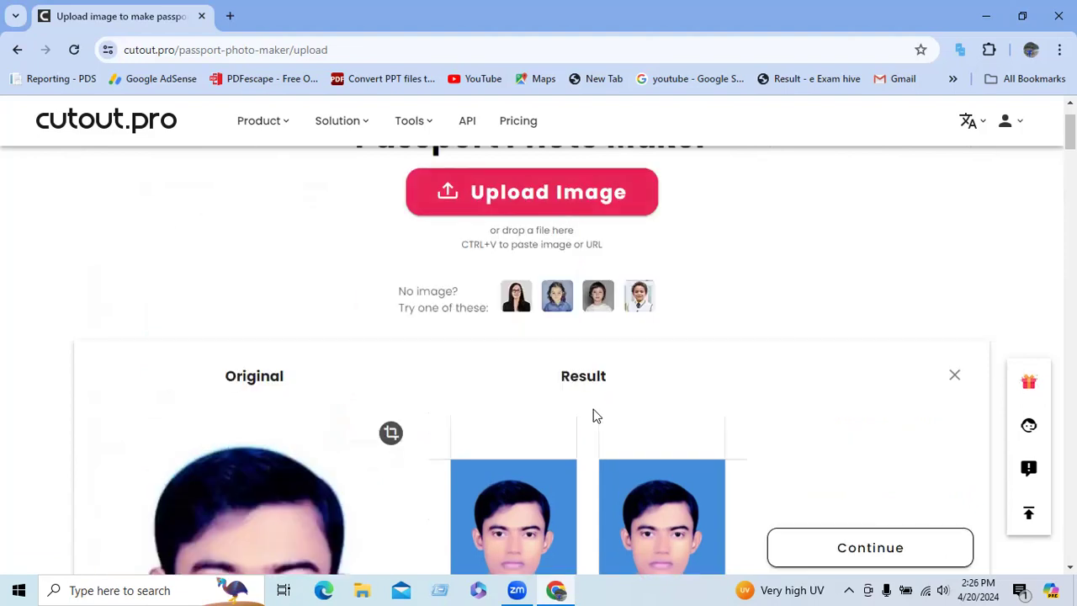
scroll(660, 478, down, 2)
click(836, 402)
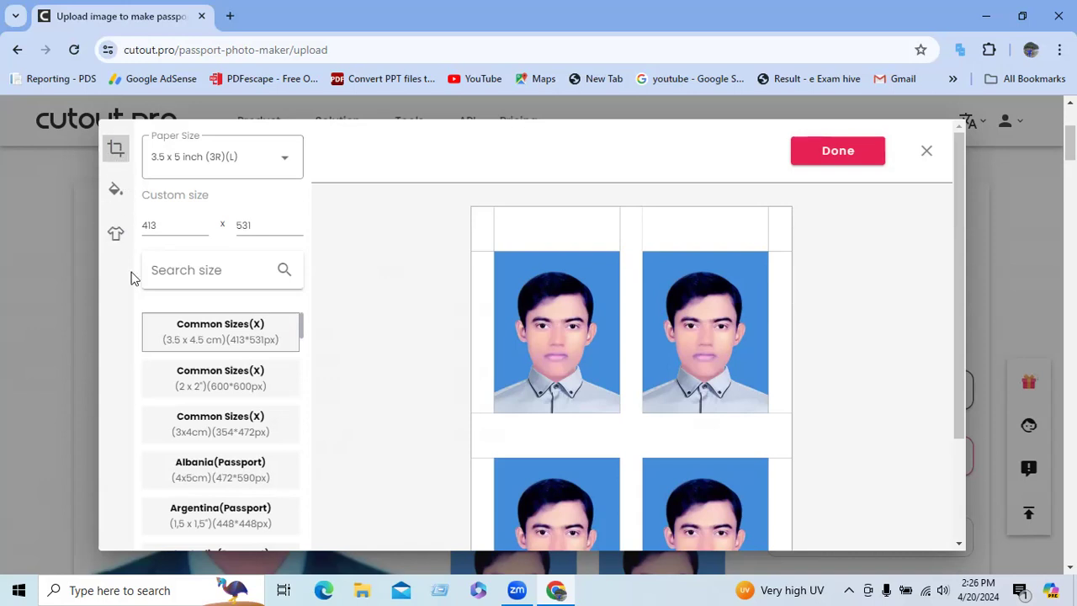
click(284, 159)
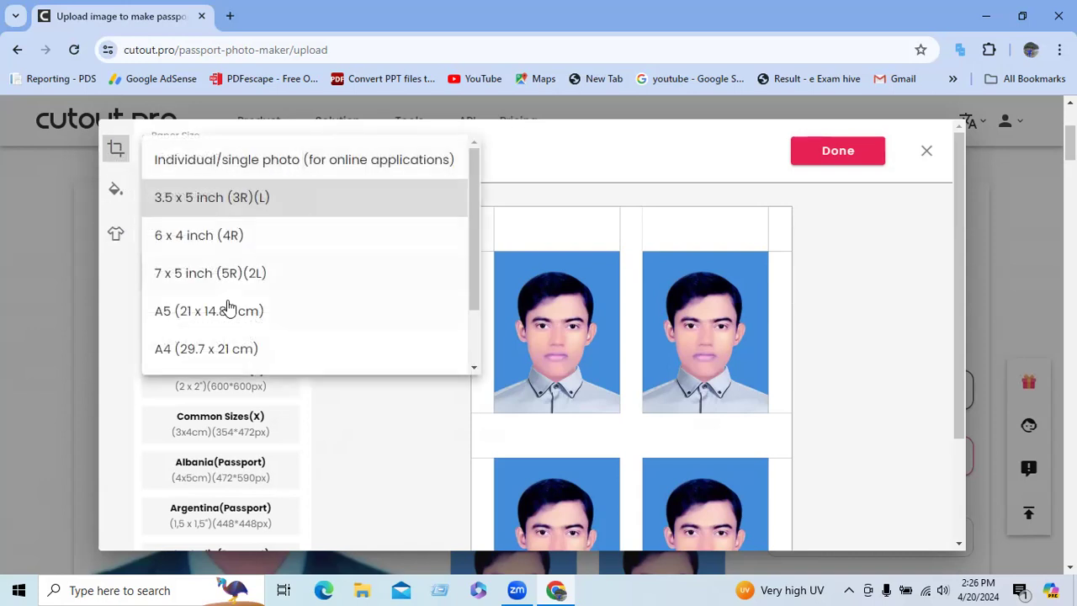
click(223, 237)
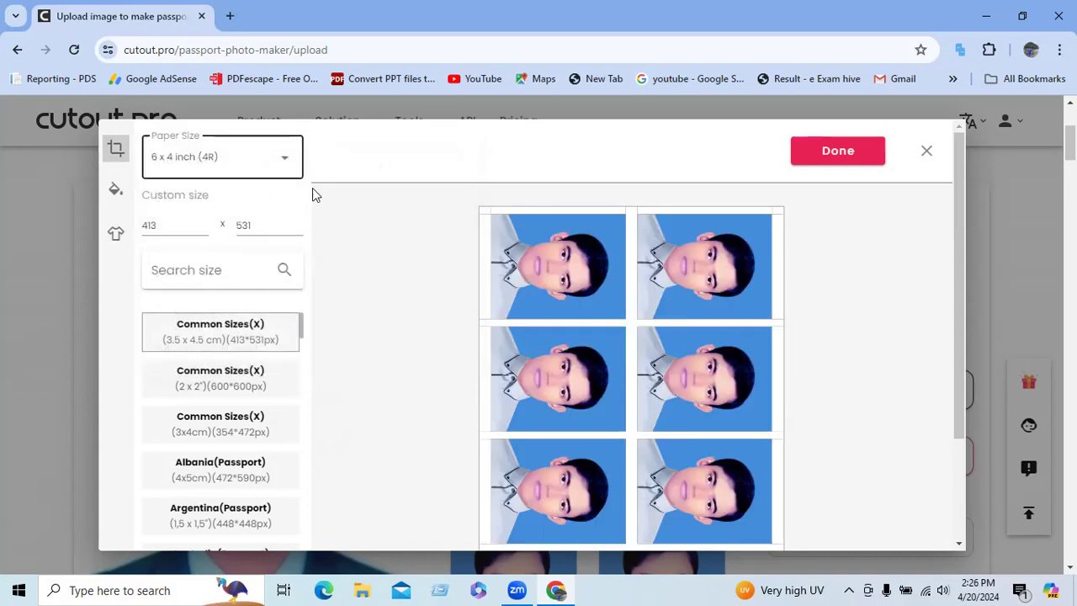
click(281, 160)
click(229, 270)
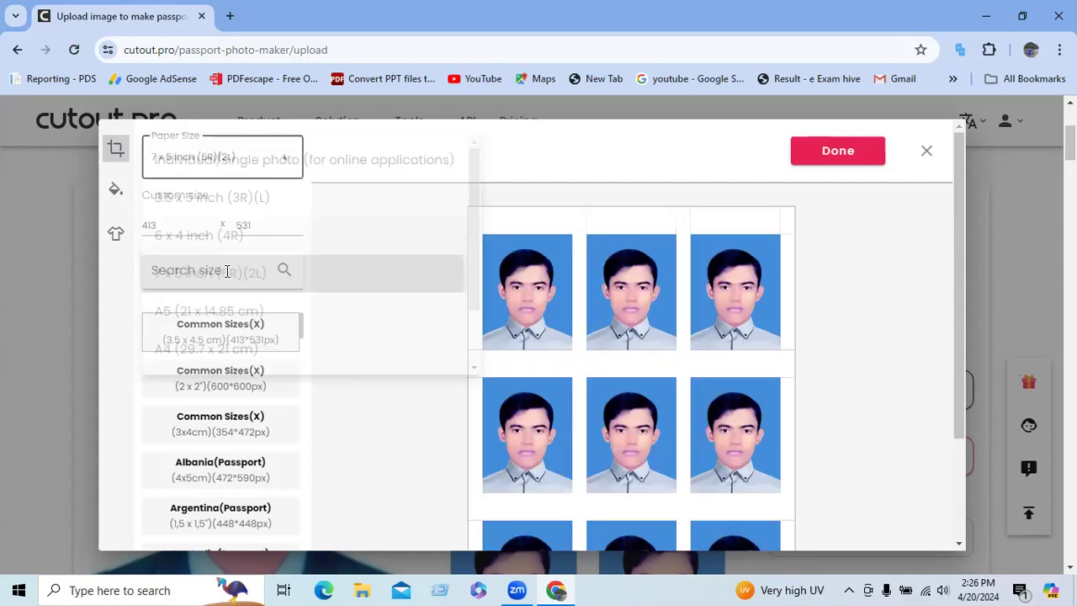
scroll(644, 413, down, 2)
scroll(660, 426, up, 2)
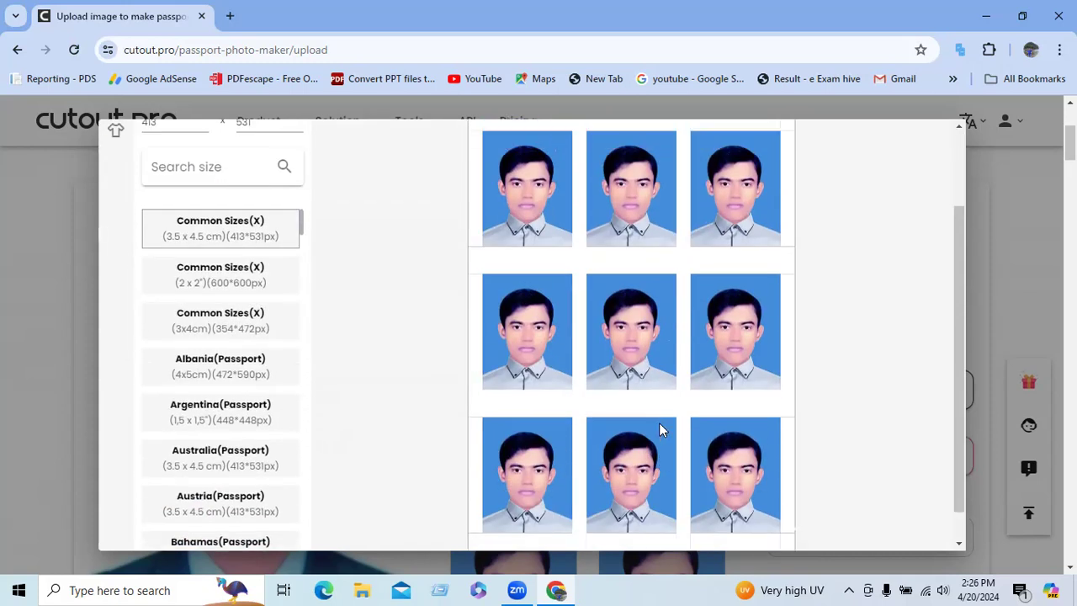
click(283, 164)
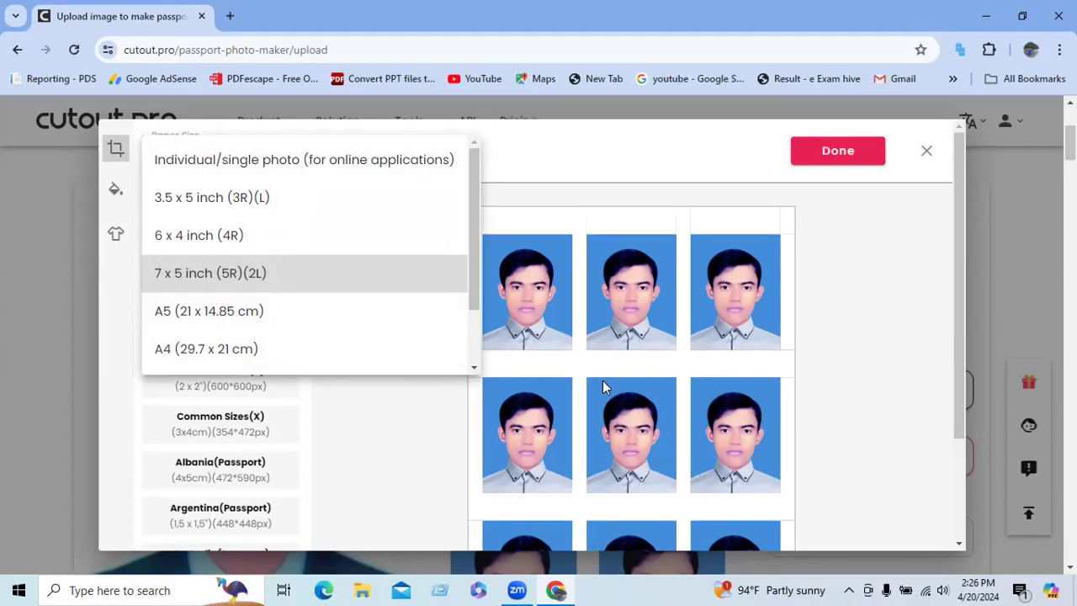
click(218, 202)
click(841, 157)
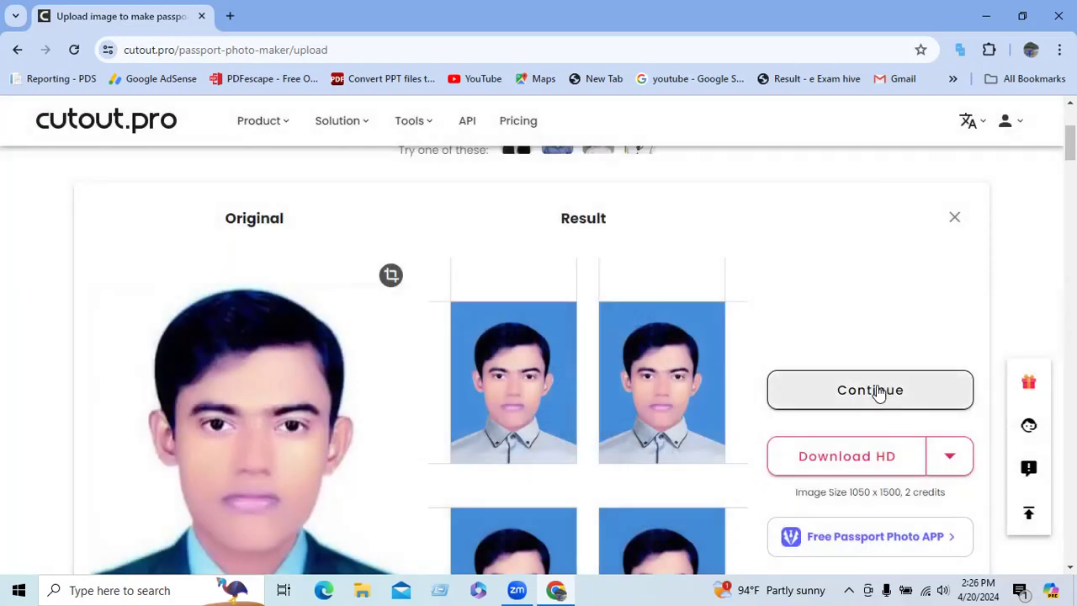
scroll(945, 505, down, 2)
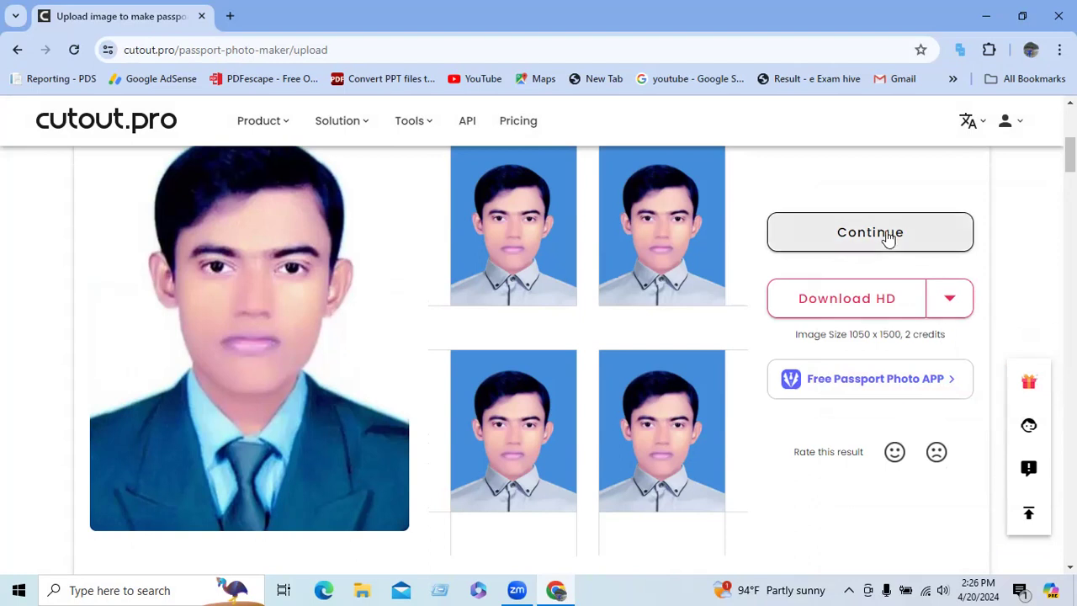